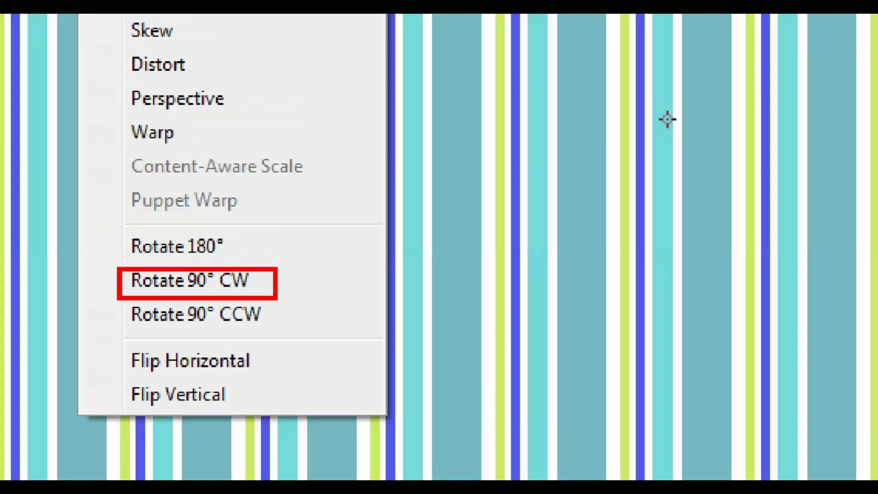
Flip Layer 1 horizontally, rotate it 90° clockwise across the canvas, and set it to Multiply
{"action": "left_click", "coordinate": [167, 356]}
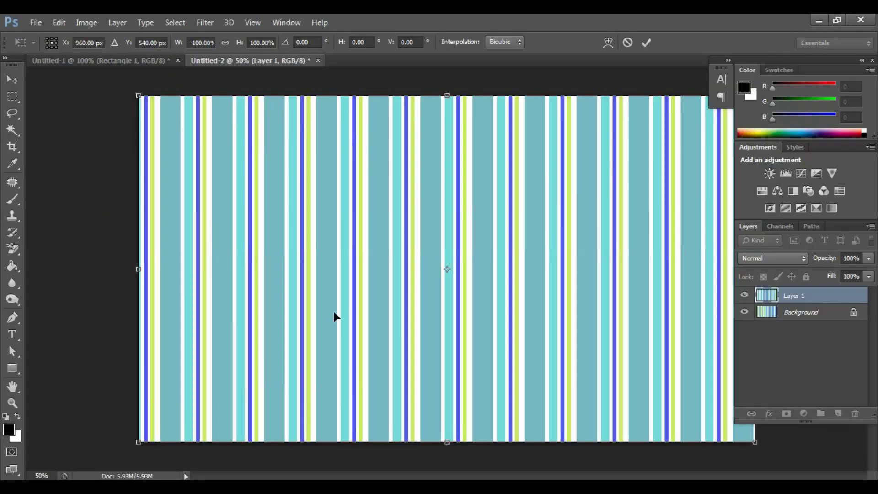
{"action": "right_click", "coordinate": [310, 283]}
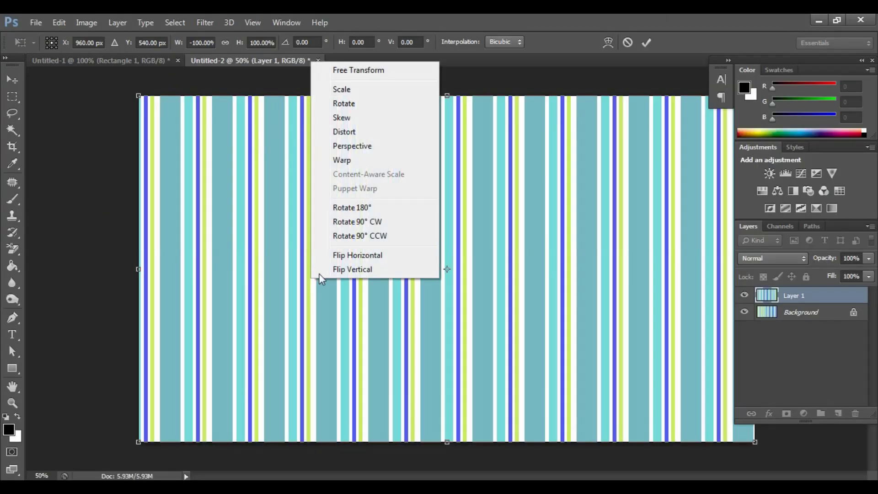
{"action": "left_click", "coordinate": [386, 222]}
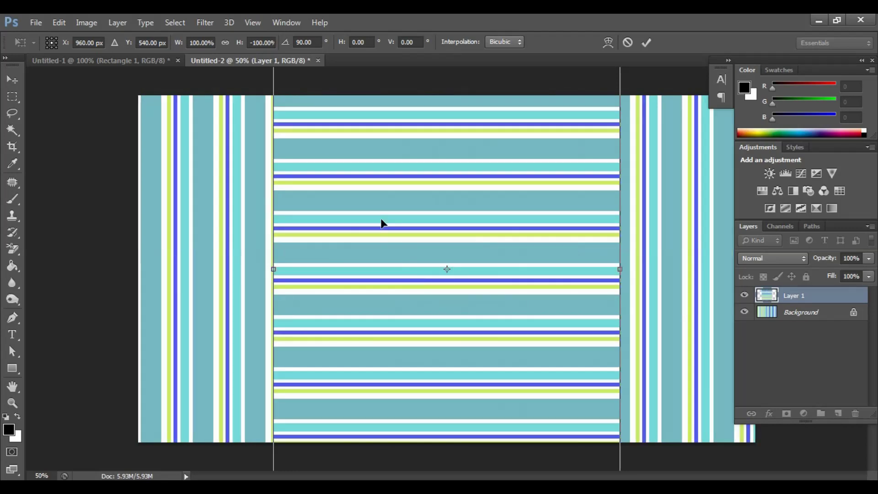
{"action": "key", "text": "ctrl+minus"}
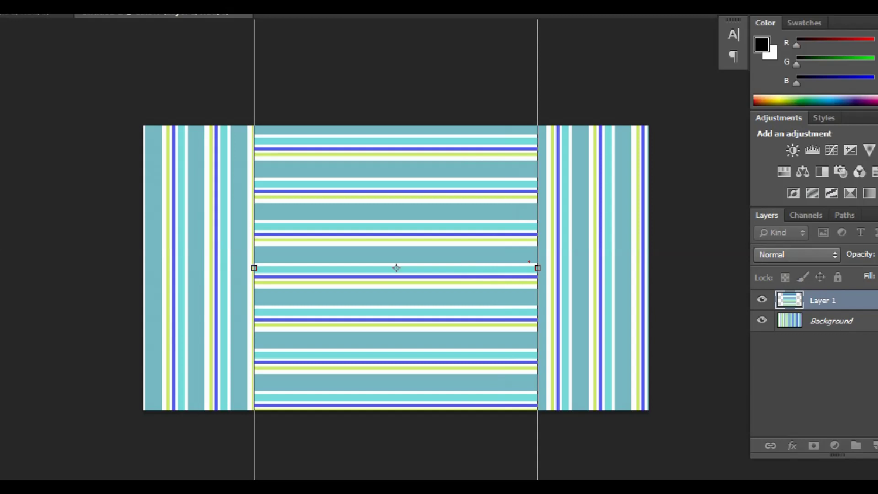
{"action": "key", "text": "Return"}
{"action": "left_click", "coordinate": [772, 258]}
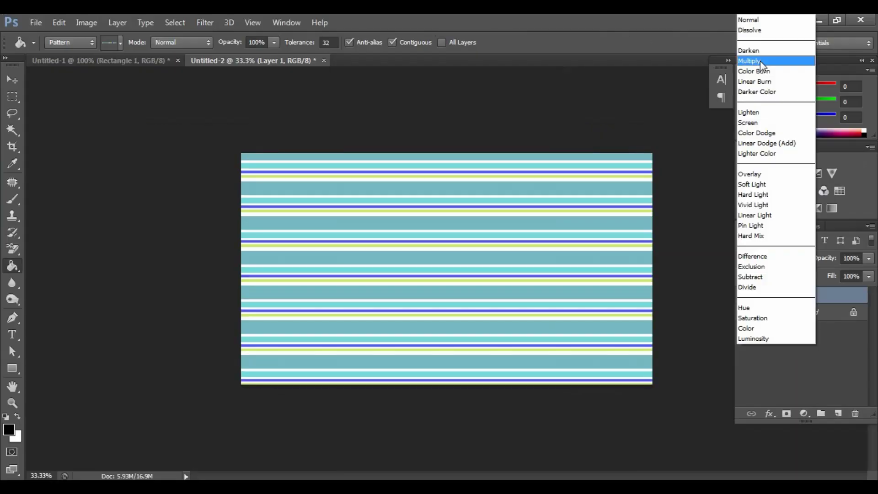
{"action": "left_click", "coordinate": [759, 62]}
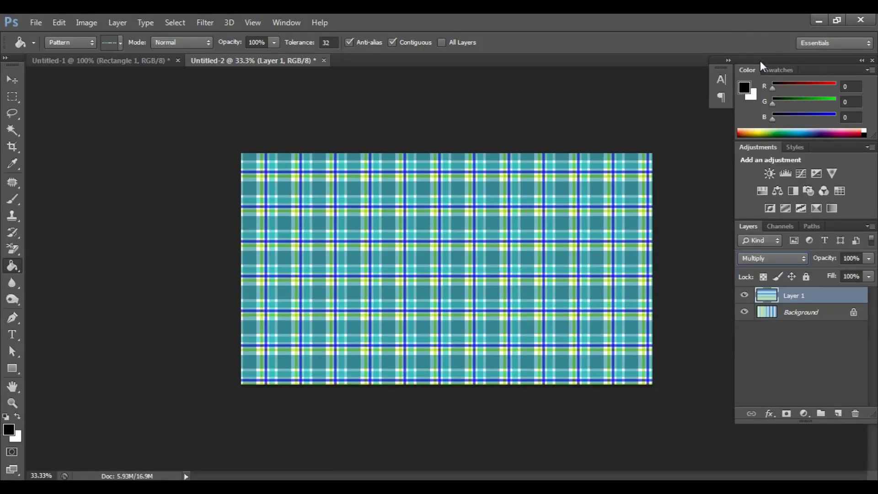
Zoom the plaid view back in to 50%
{"action": "key", "text": "ctrl+plus"}
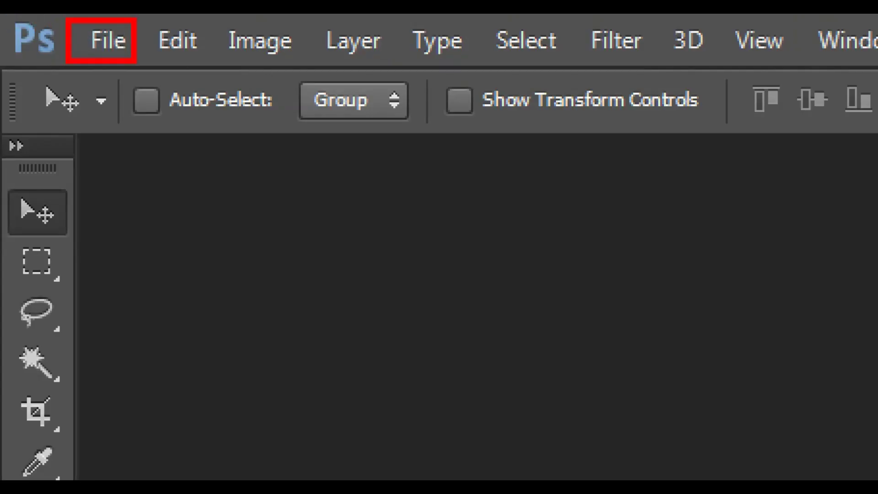
Create Untitled-1, a 1920 × 1080 px, 72 ppi RGB document with a white background
{"action": "left_click", "coordinate": [44, 24]}
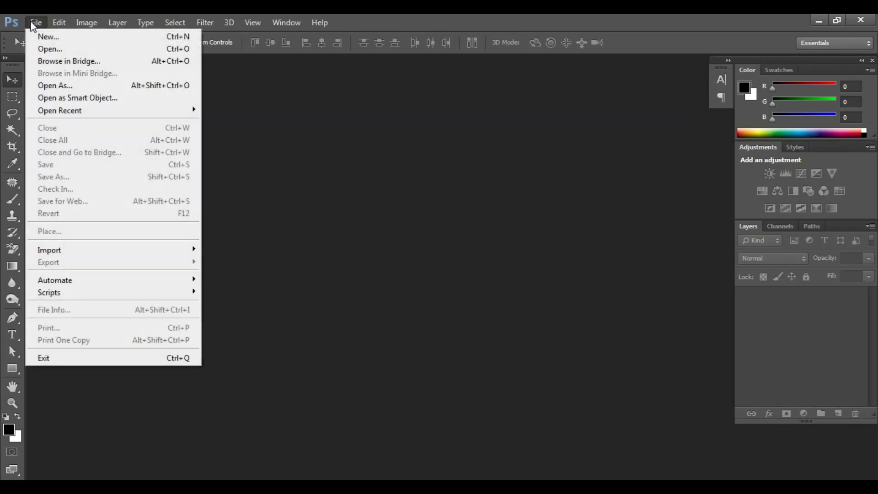
{"action": "left_click", "coordinate": [47, 38]}
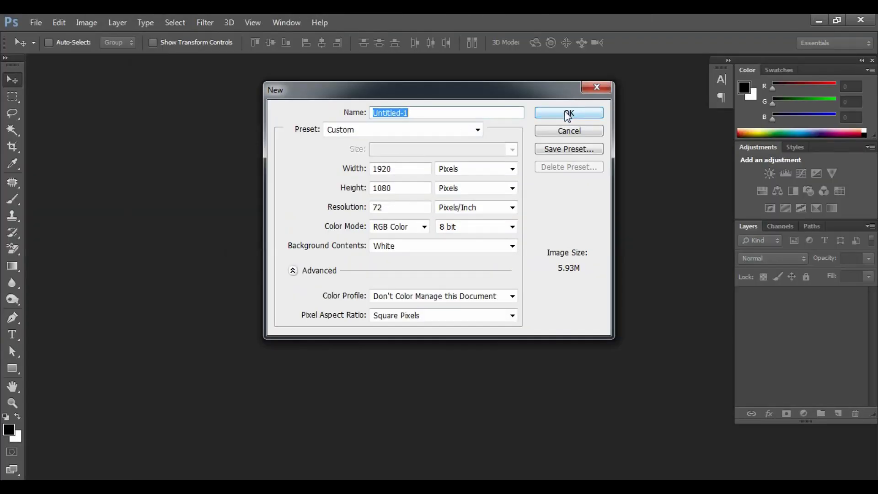
{"action": "left_click", "coordinate": [567, 114]}
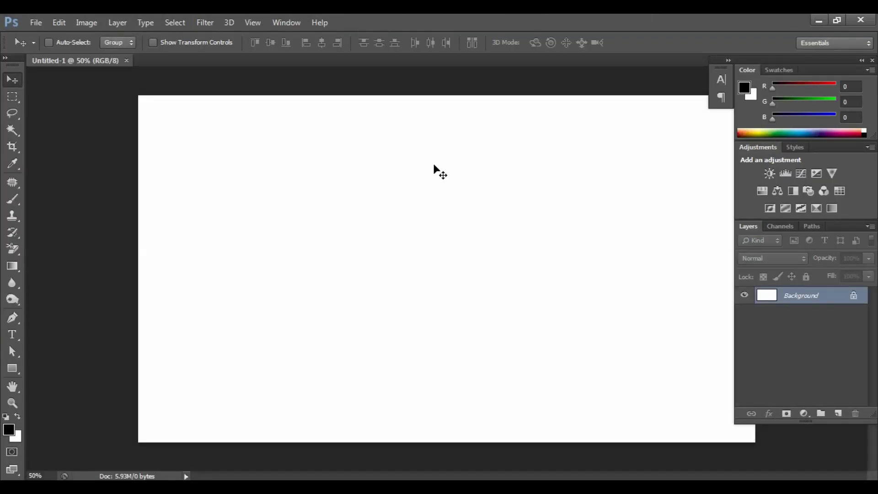
Draw four tall black rectangles side by side: one wide, two thin, and one medium-width
{"action": "key", "text": "ctrl+minus"}
{"action": "key", "text": "ctrl+plus"}
{"action": "left_click", "coordinate": [10, 370]}
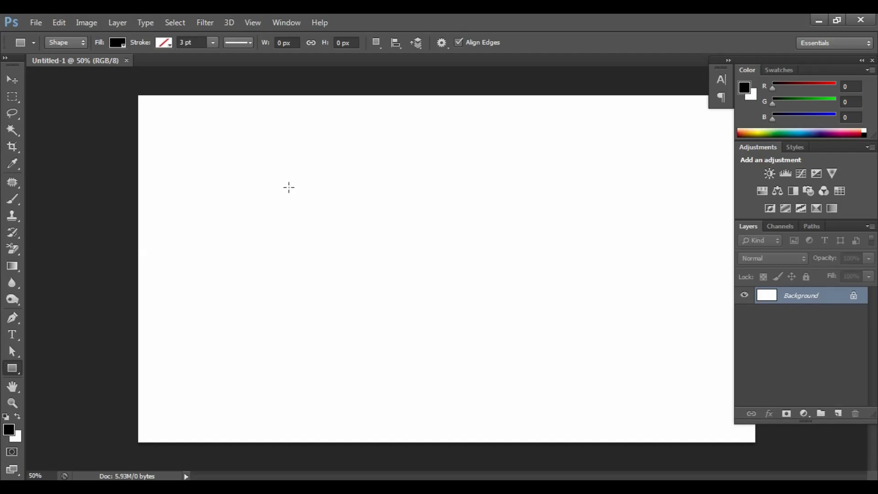
{"action": "left_click_drag", "start_coordinate": [288, 187], "coordinate": [309, 368]}
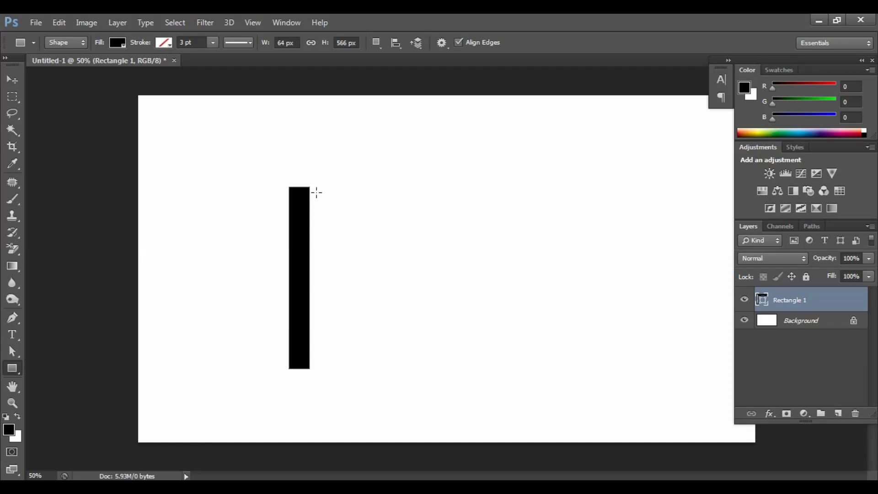
{"action": "left_click_drag", "start_coordinate": [315, 190], "coordinate": [319, 366]}
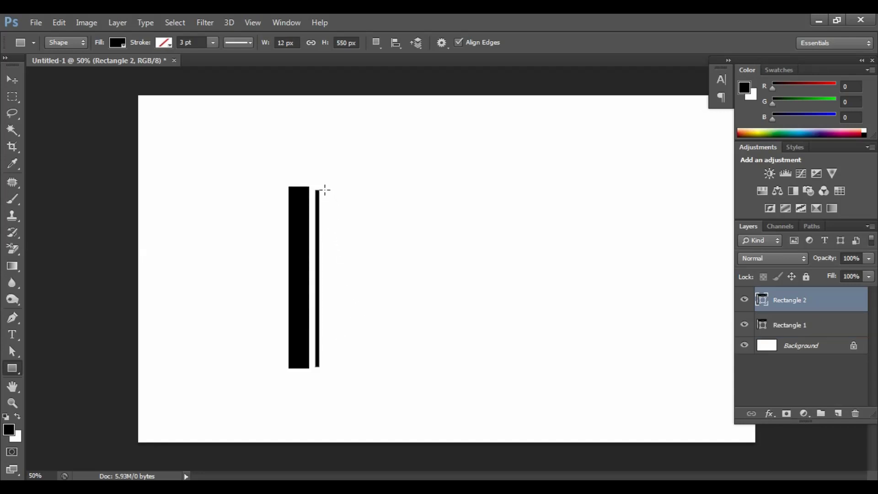
{"action": "left_click_drag", "start_coordinate": [325, 190], "coordinate": [323, 369]}
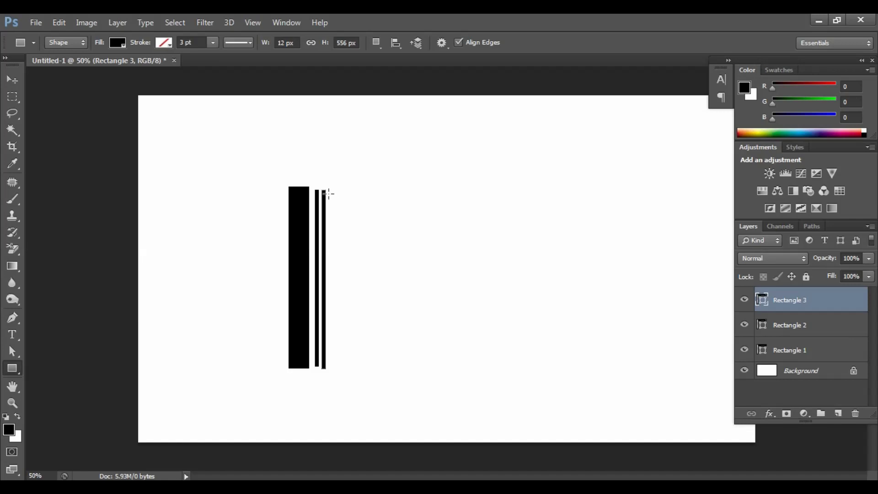
{"action": "left_click_drag", "start_coordinate": [328, 192], "coordinate": [337, 373]}
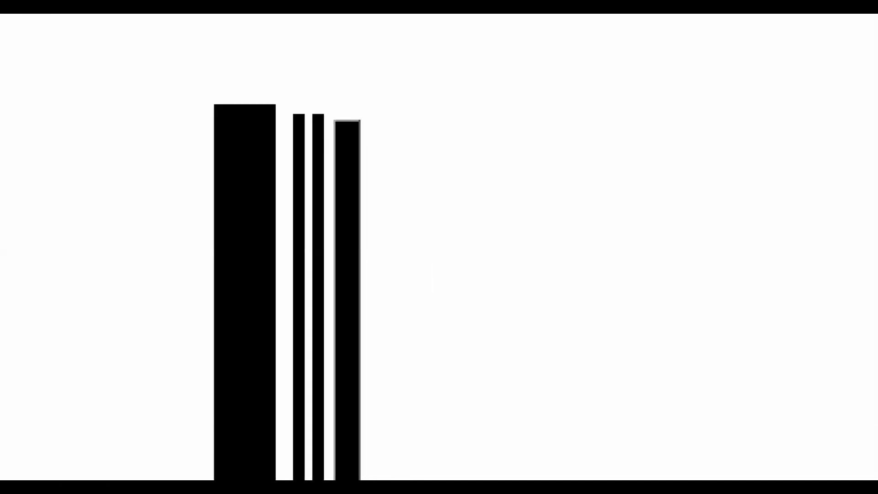
{"action": "left_click", "coordinate": [325, 227]}
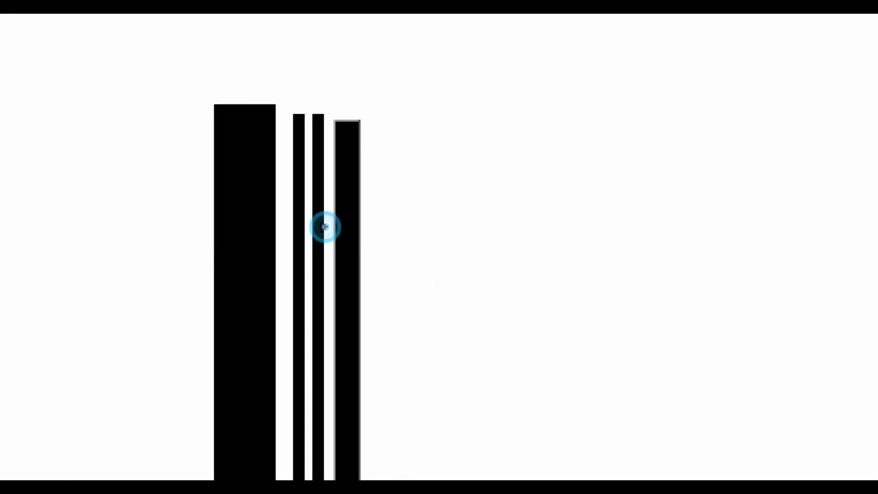
{"action": "left_click", "coordinate": [329, 224]}
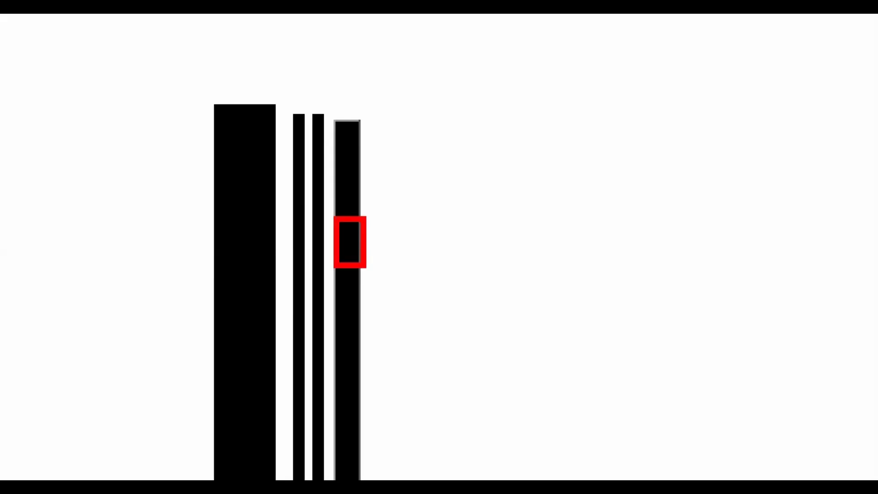
{"action": "left_click", "coordinate": [319, 212]}
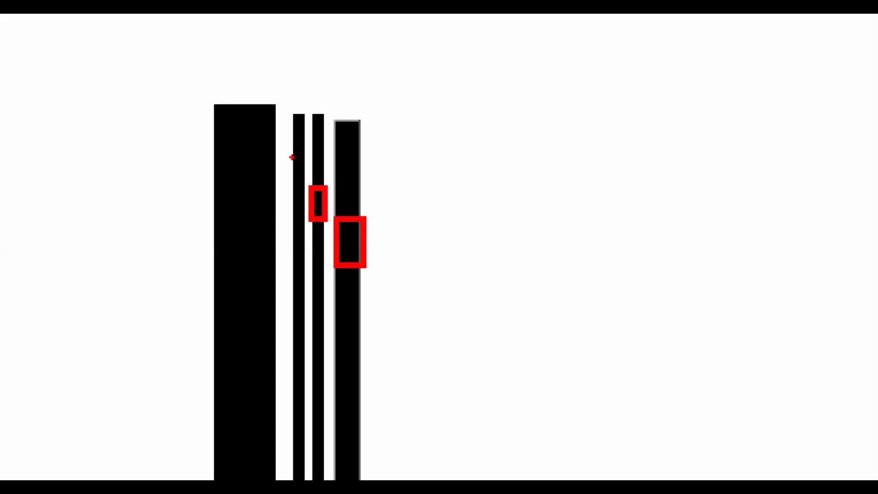
{"action": "left_click_drag", "start_coordinate": [286, 147], "coordinate": [315, 168]}
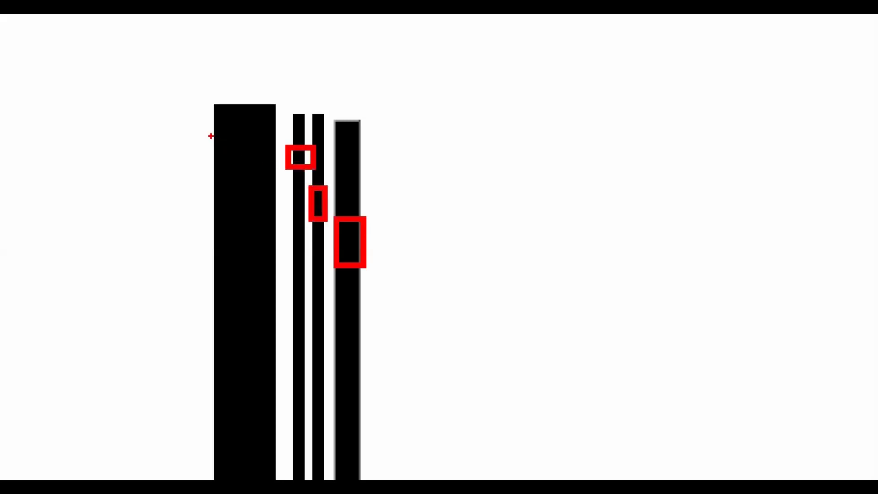
{"action": "left_click_drag", "start_coordinate": [209, 133], "coordinate": [275, 229]}
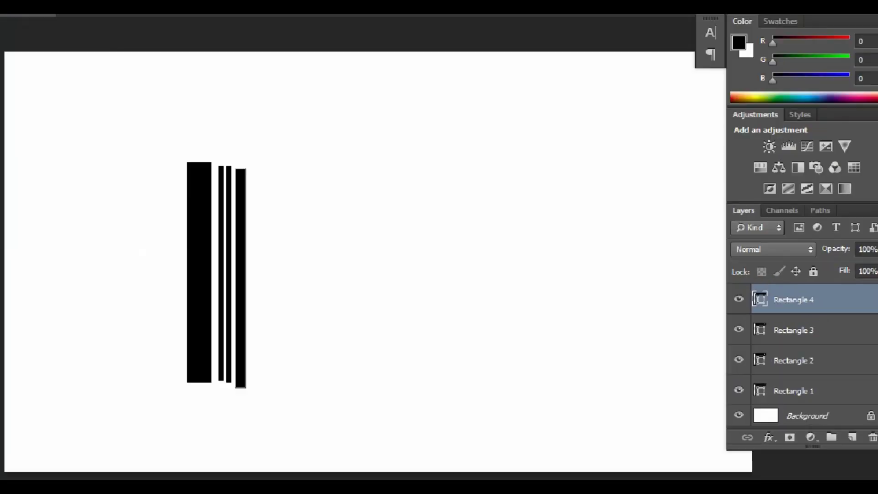
Recolour the Rectangle 4 bar light cyan (#75dcdb)
{"action": "left_click", "coordinate": [760, 299], "text": "ctrl"}
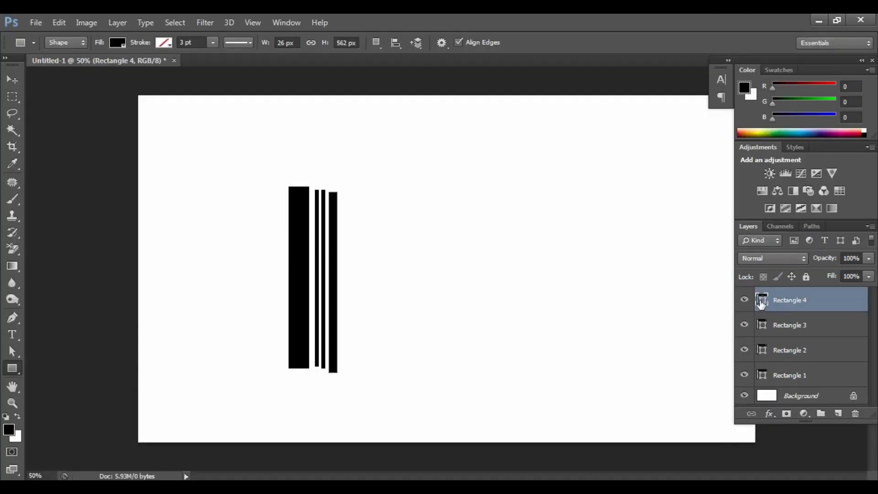
{"action": "double_click", "coordinate": [745, 293]}
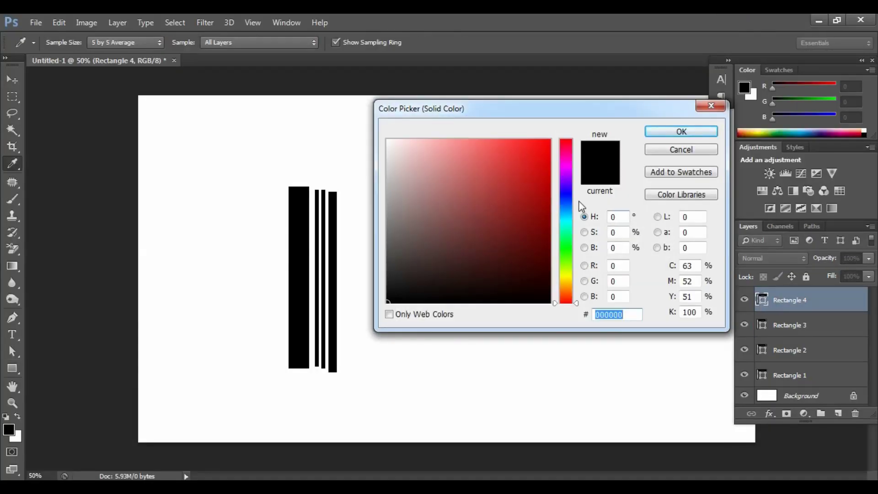
{"action": "left_click", "coordinate": [570, 222]}
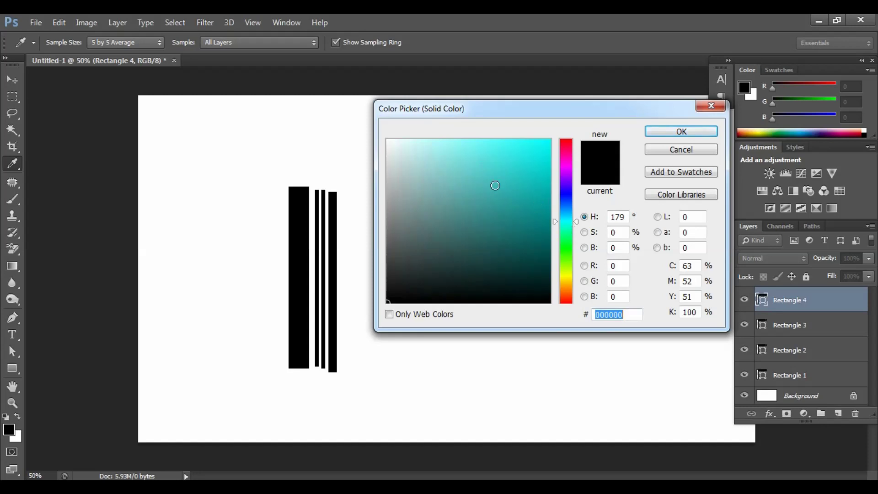
{"action": "left_click", "coordinate": [463, 162]}
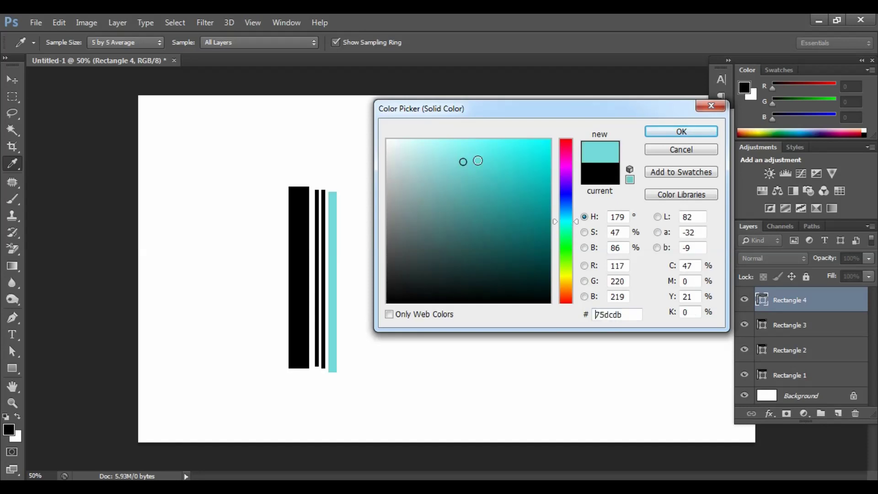
{"action": "left_click", "coordinate": [680, 132]}
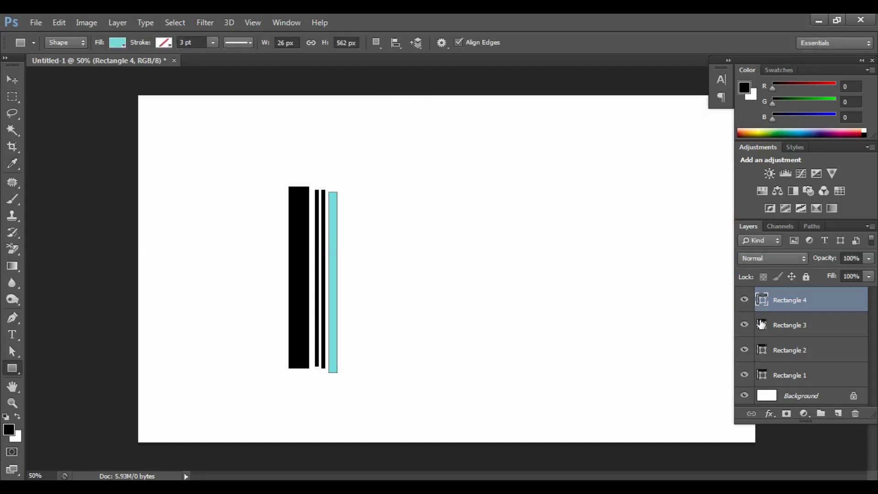
Recolour the thin Rectangle 3 stripe medium blue
{"action": "double_click", "coordinate": [761, 324]}
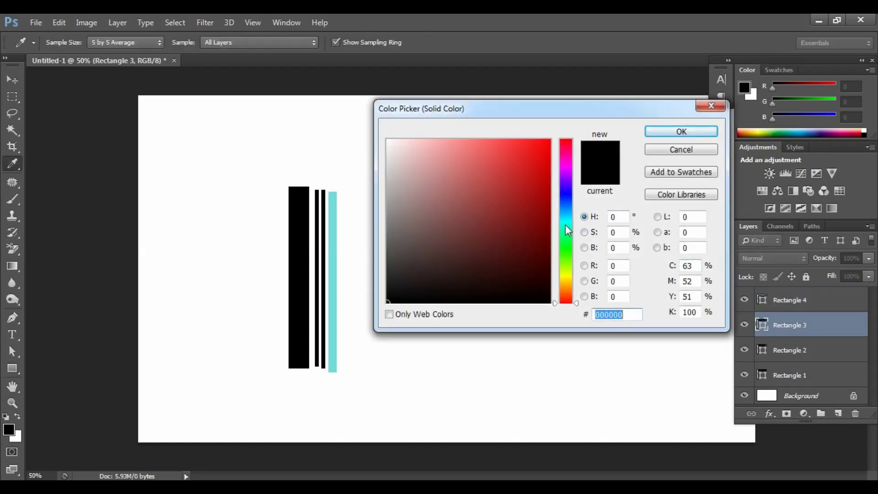
{"action": "left_click", "coordinate": [565, 195]}
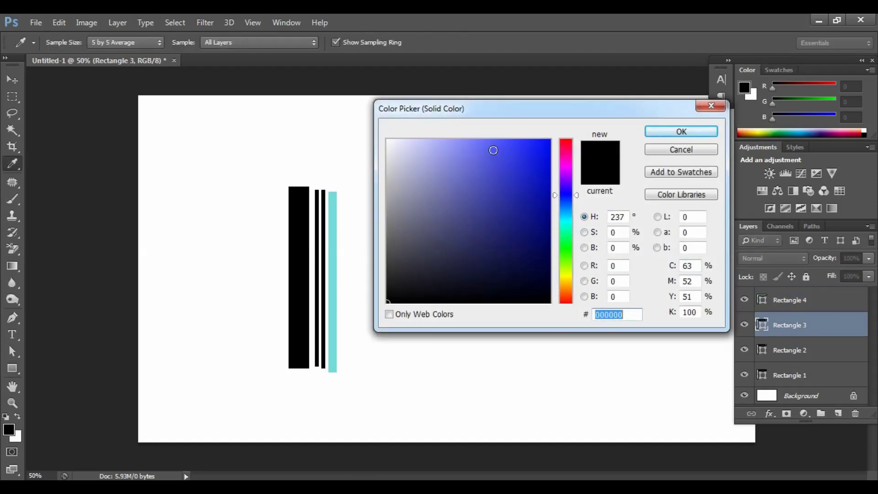
{"action": "left_click", "coordinate": [493, 150]}
{"action": "left_click", "coordinate": [671, 133]}
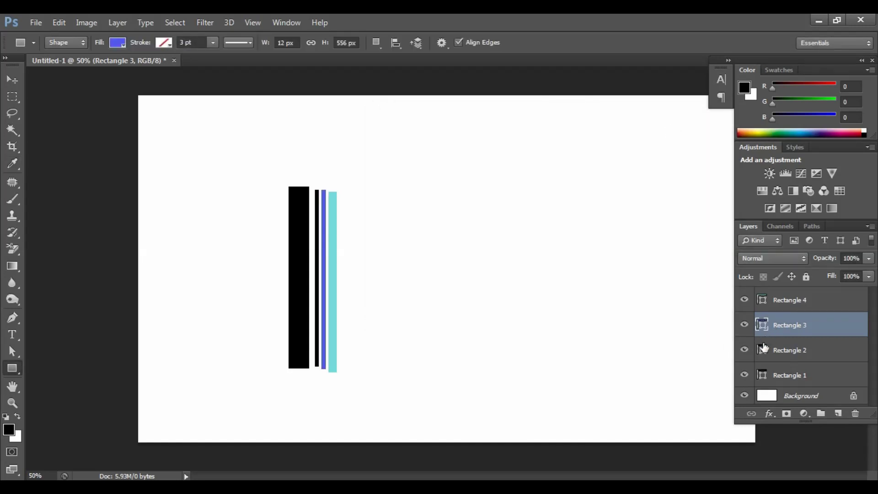
Recolour the Rectangle 2 stripe lime green (#caed61)
{"action": "double_click", "coordinate": [764, 350]}
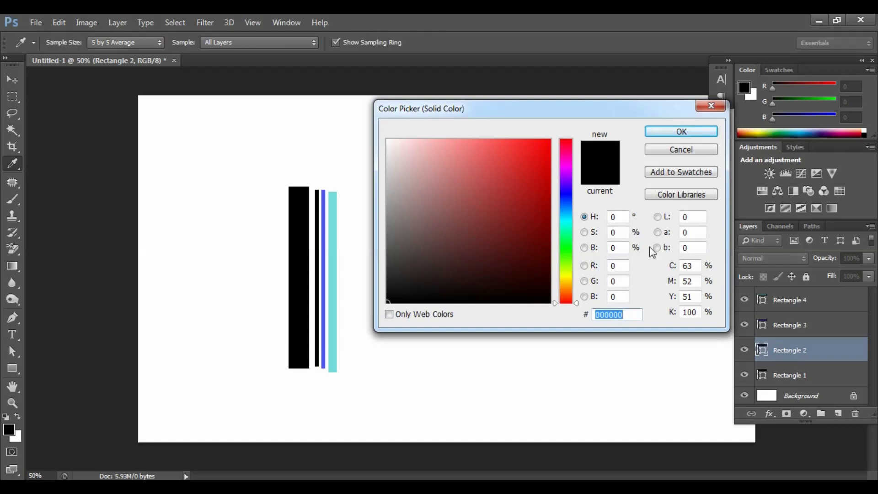
{"action": "left_click", "coordinate": [567, 268]}
{"action": "left_click", "coordinate": [484, 151]}
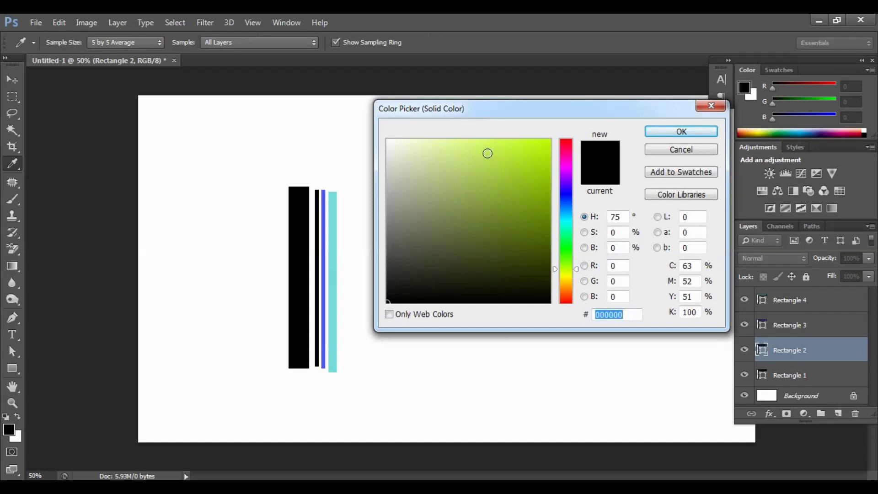
{"action": "left_click", "coordinate": [681, 133]}
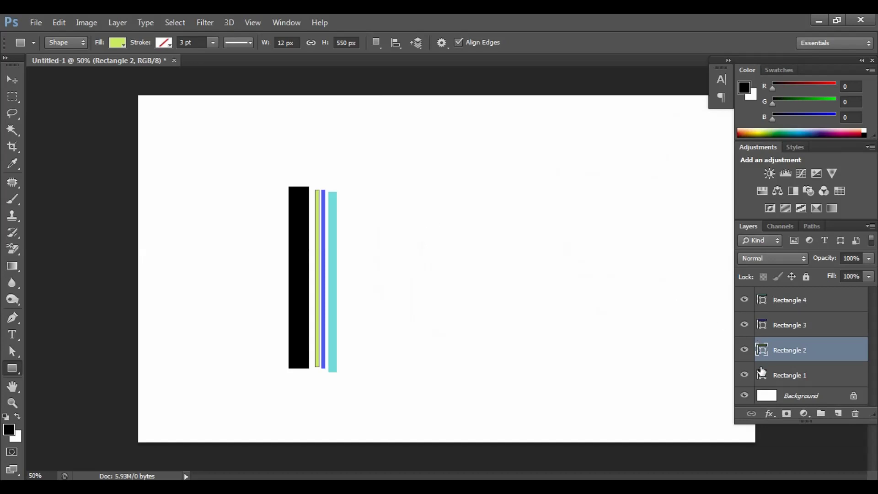
Recolour the wide Rectangle 1 stripe dark teal (#75b9c1)
{"action": "double_click", "coordinate": [761, 373]}
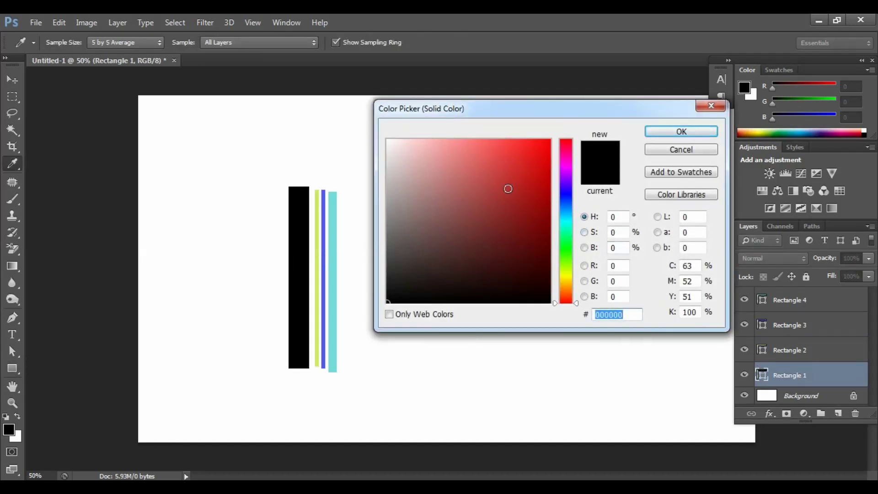
{"action": "left_click", "coordinate": [464, 155]}
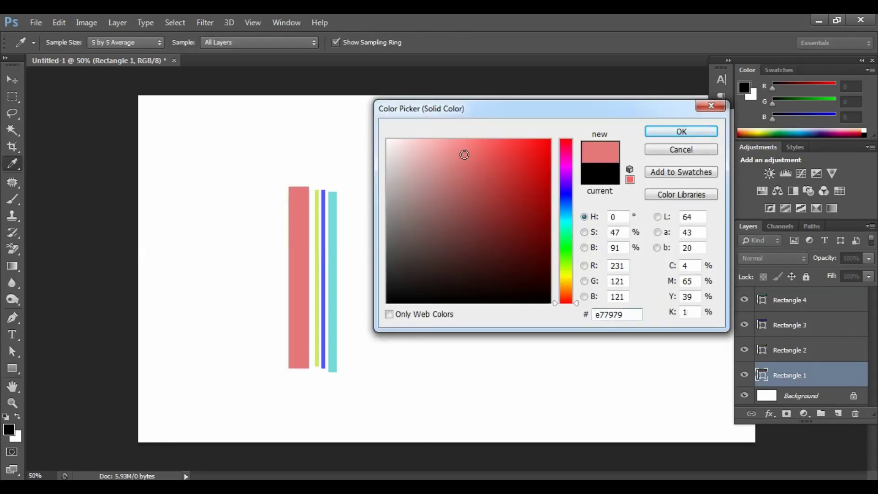
{"action": "key", "text": "ctrl+a"}
{"action": "key", "text": "Delete"}
{"action": "left_click", "coordinate": [567, 218]}
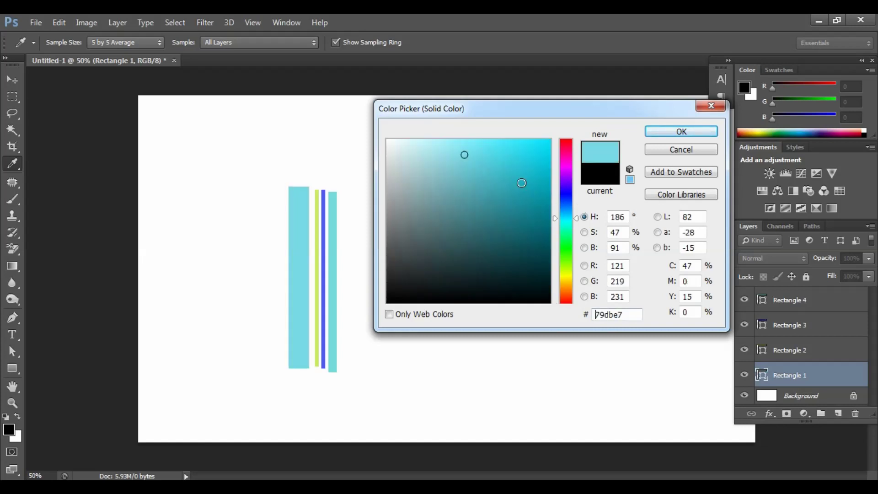
{"action": "left_click", "coordinate": [451, 180]}
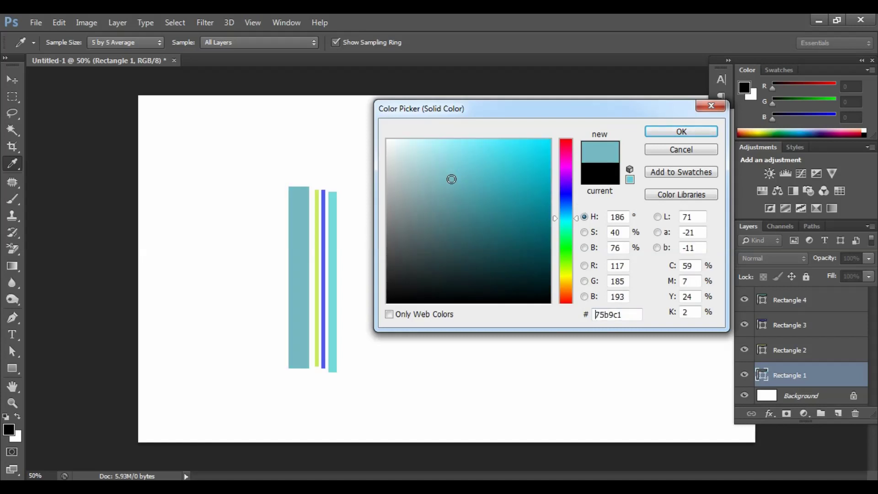
{"action": "left_click", "coordinate": [681, 132]}
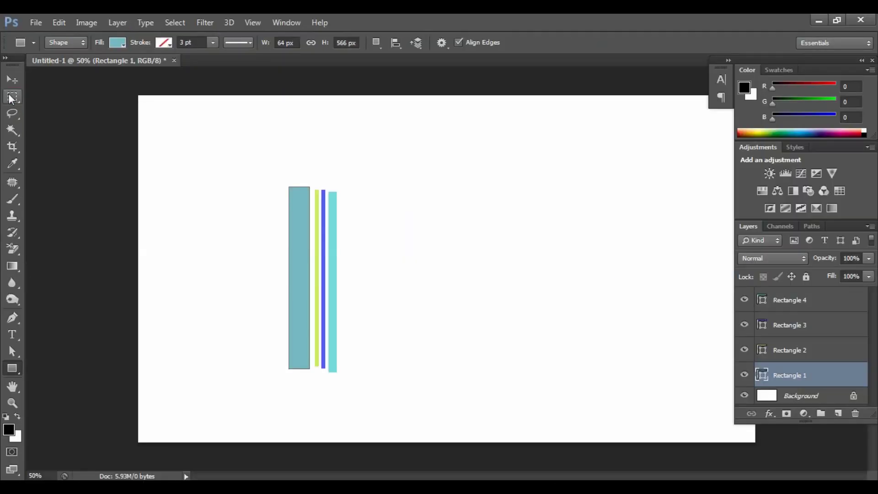
Draw a rectangular marquee selection enclosing all four coloured stripes
{"action": "left_click", "coordinate": [36, 107]}
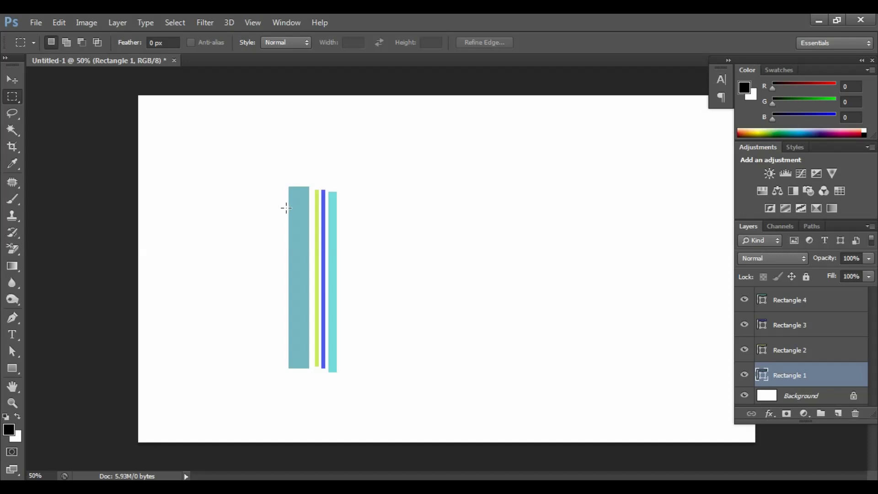
{"action": "left_click_drag", "start_coordinate": [286, 208], "coordinate": [339, 365]}
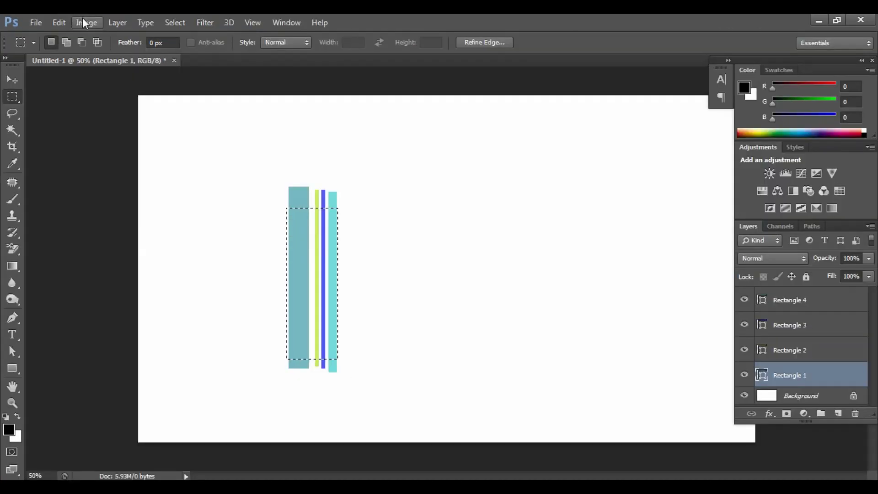
{"action": "left_click", "coordinate": [135, 33]}
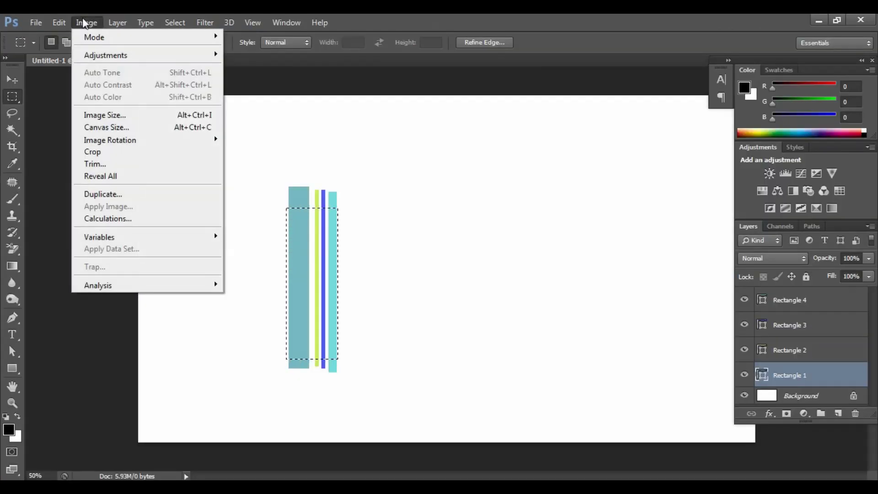
Crop the canvas to the selected stripes and view the strip at 100%
{"action": "left_click", "coordinate": [100, 153]}
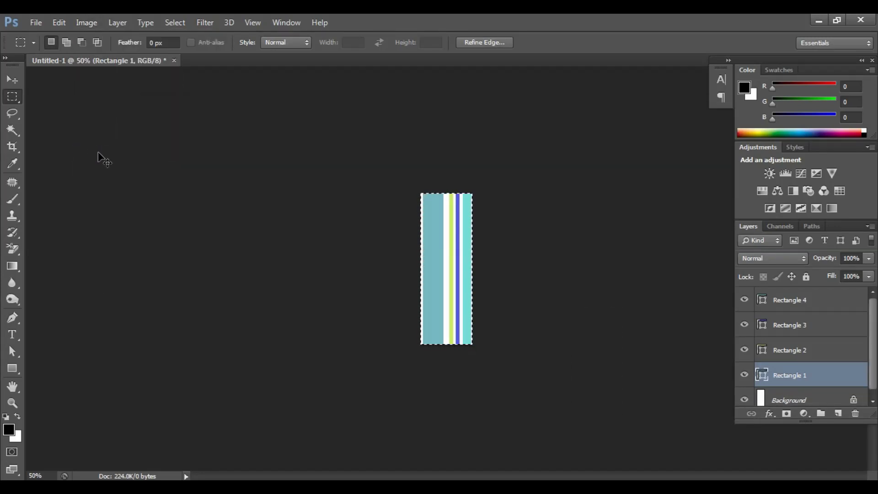
{"action": "key", "text": "ctrl+plus"}
{"action": "key", "text": "ctrl+plus"}
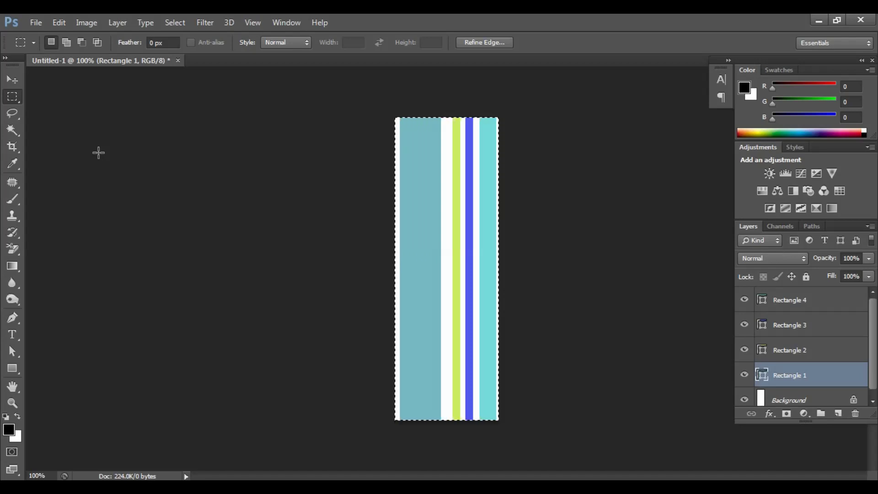
{"action": "left_click", "coordinate": [59, 24]}
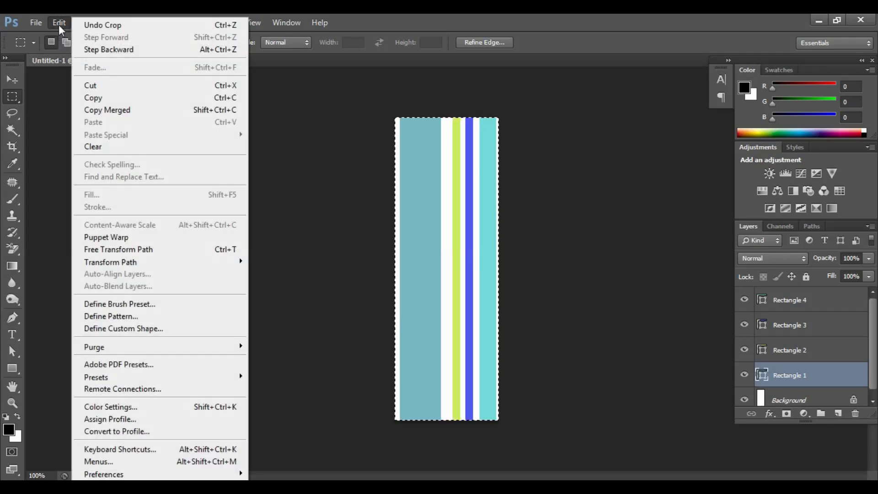
Define the cropped teal, lime, blue and cyan strip as a new pattern
{"action": "left_click", "coordinate": [102, 319]}
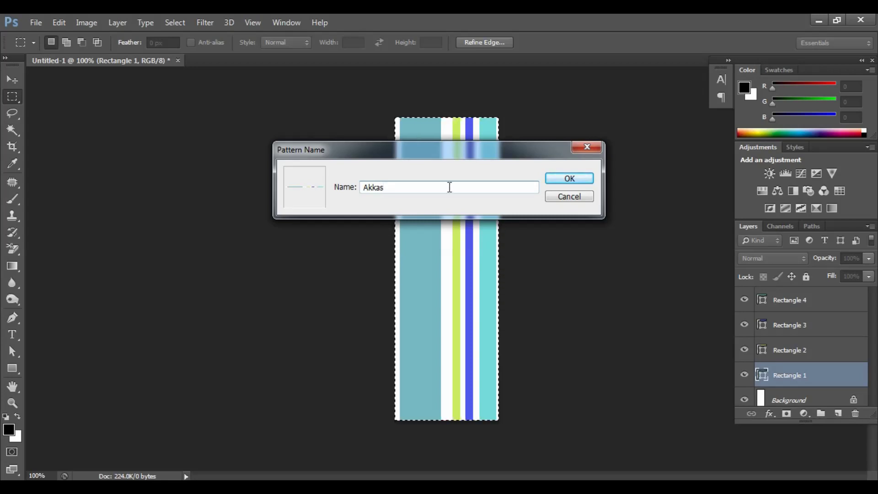
{"action": "left_click", "coordinate": [567, 179]}
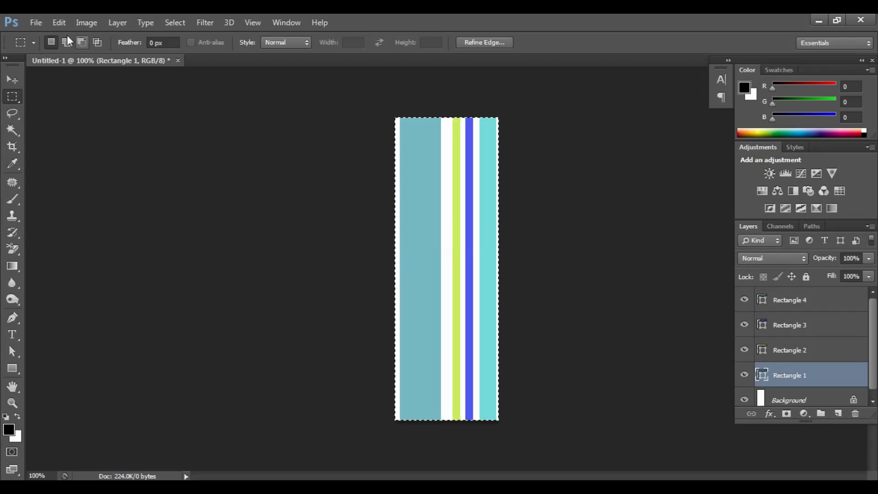
Create Untitled-2, a blank white 1920 × 1080 px, 72 ppi document
{"action": "left_click", "coordinate": [35, 23]}
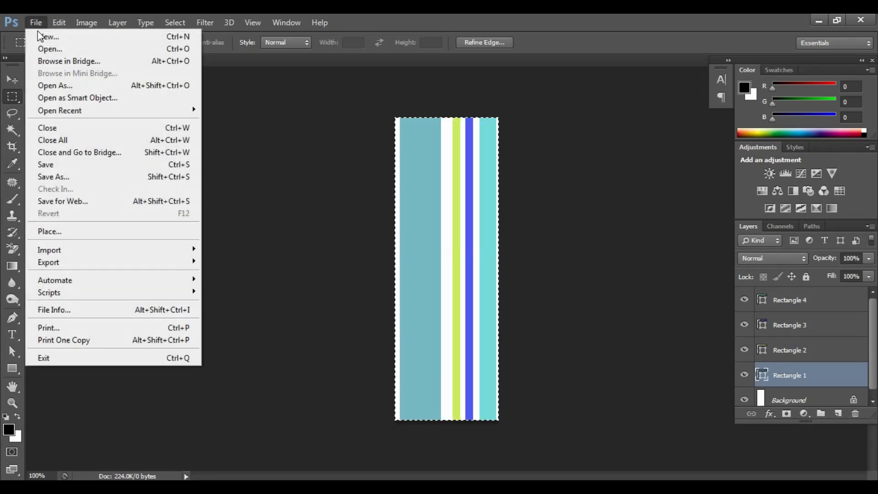
{"action": "left_click", "coordinate": [46, 36]}
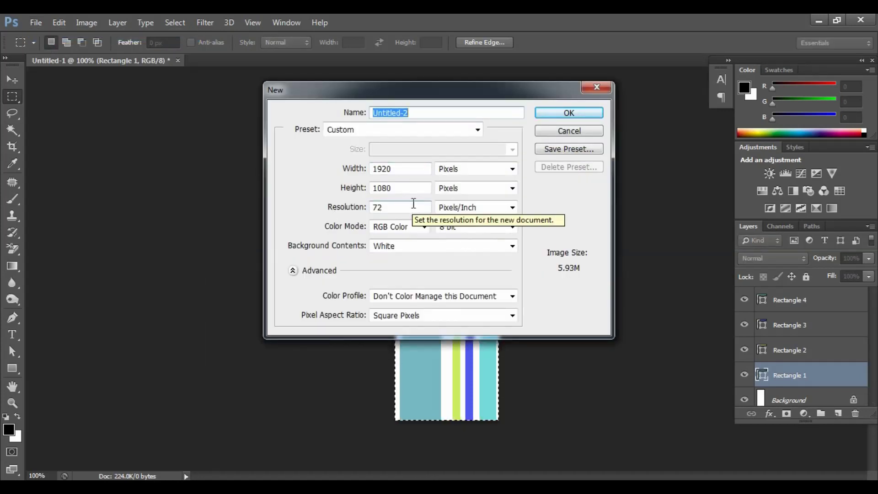
{"action": "left_click", "coordinate": [554, 112]}
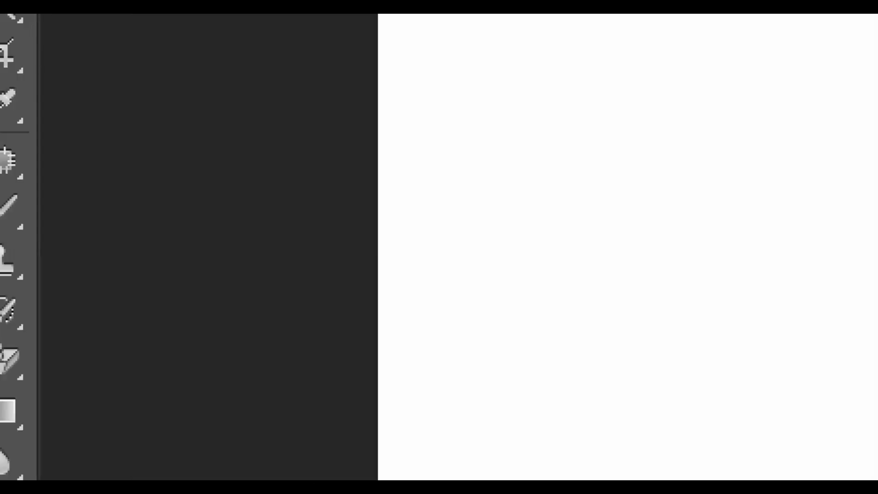
{"action": "key", "text": "g"}
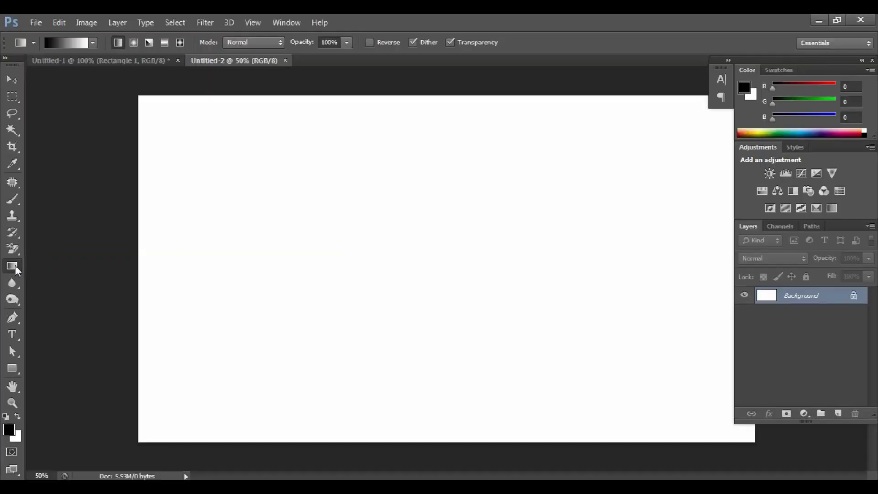
Switch to the Paint Bucket tool with its fill source set to Pattern
{"action": "right_click", "coordinate": [15, 264]}
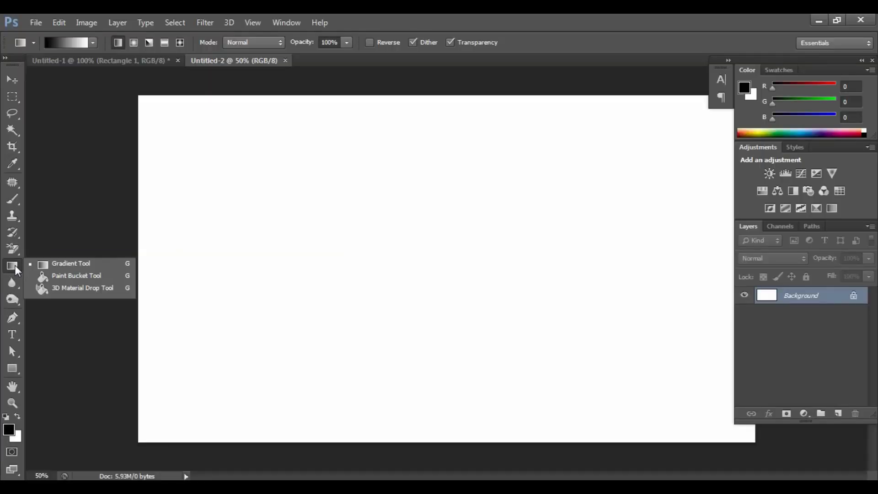
{"action": "left_click", "coordinate": [60, 276]}
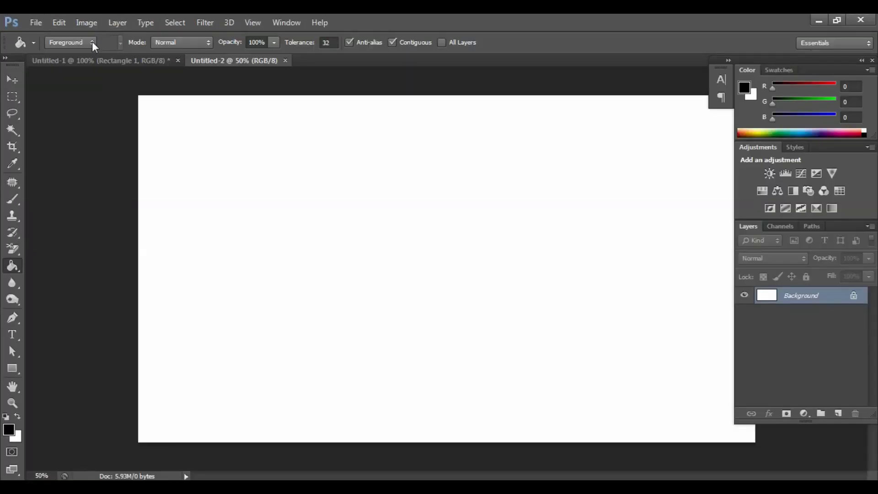
{"action": "left_click", "coordinate": [93, 42]}
{"action": "left_click", "coordinate": [69, 67]}
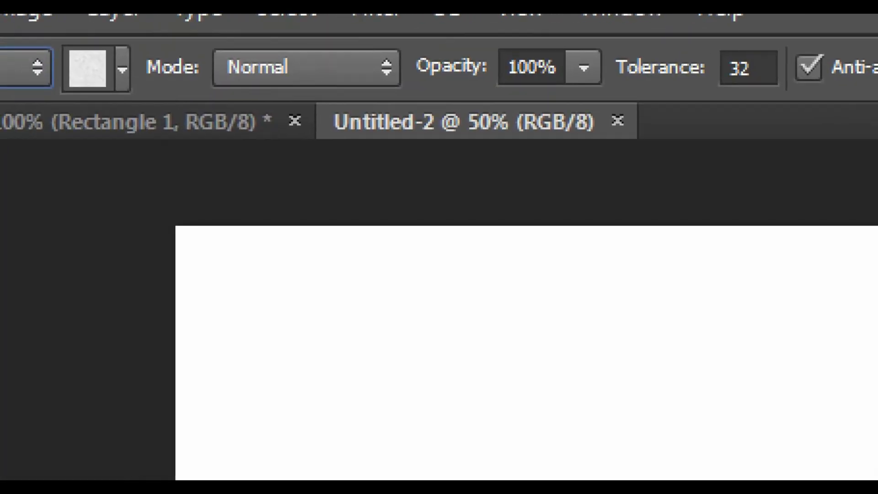
Choose the dashed stripe pattern and fill the white canvas with it
{"action": "left_click", "coordinate": [111, 38]}
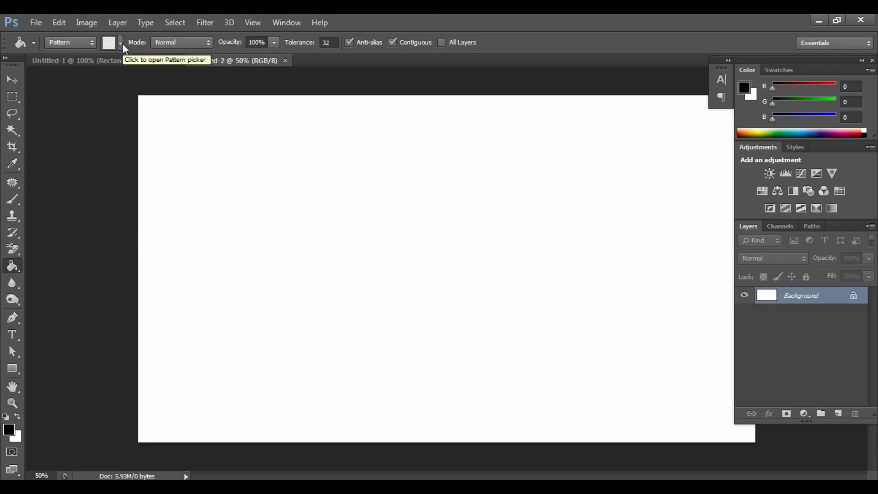
{"action": "left_click", "coordinate": [122, 44]}
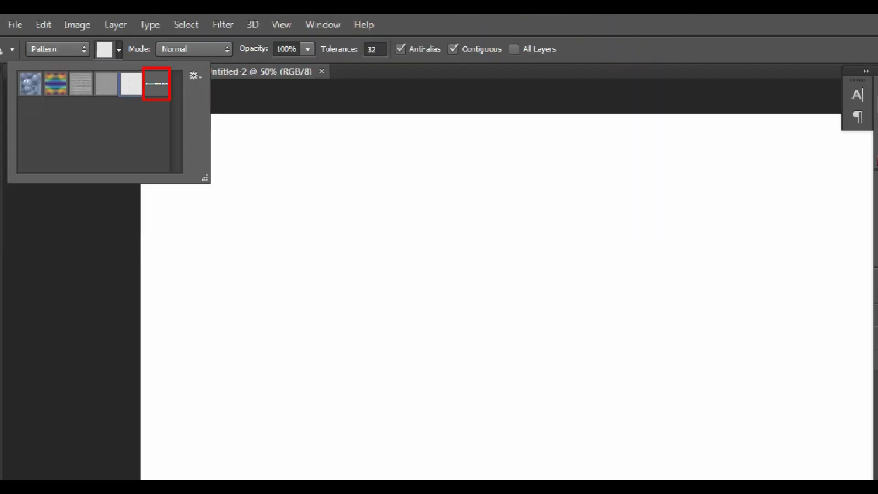
{"action": "left_click", "coordinate": [130, 76]}
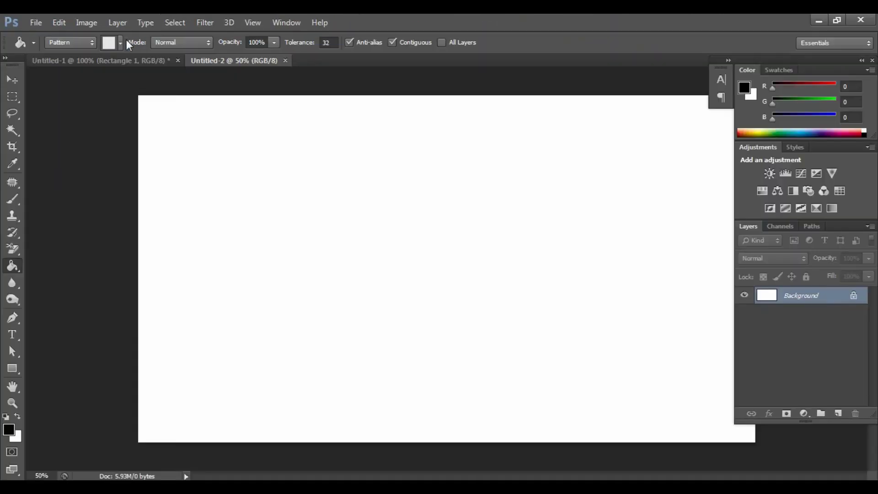
{"action": "left_click", "coordinate": [119, 43]}
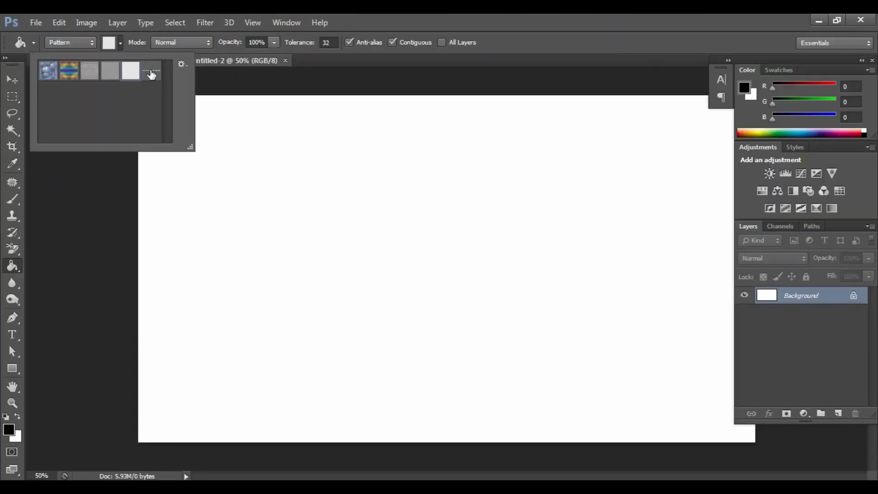
{"action": "left_click", "coordinate": [152, 72]}
{"action": "left_click", "coordinate": [396, 20]}
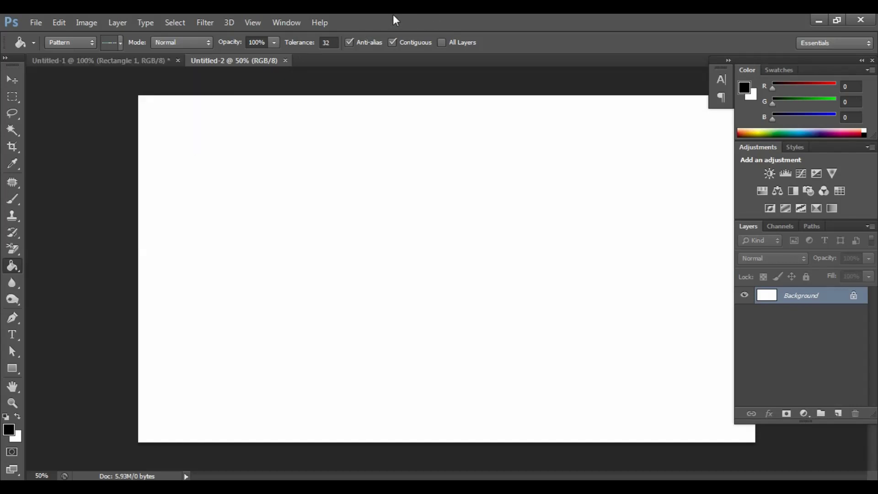
{"action": "left_click", "coordinate": [270, 213]}
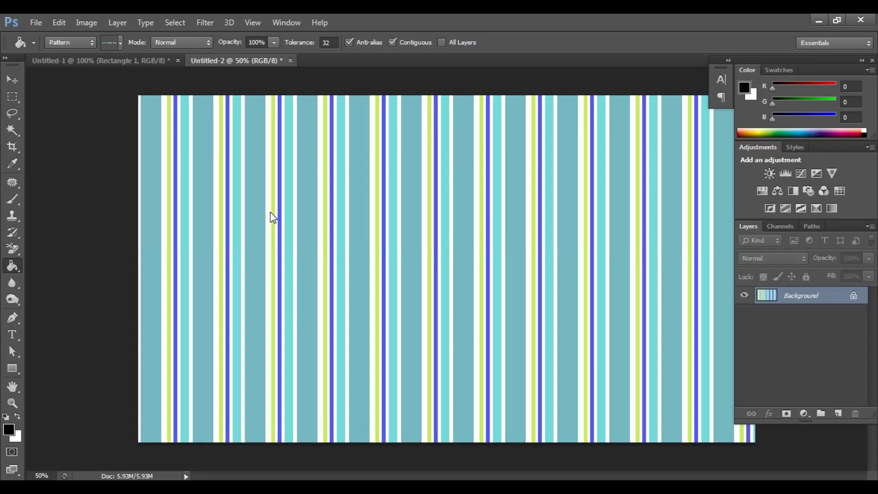
Duplicate the striped Background layer into a new Layer 1 with Ctrl+J
{"action": "key", "text": "ctrl+plus"}
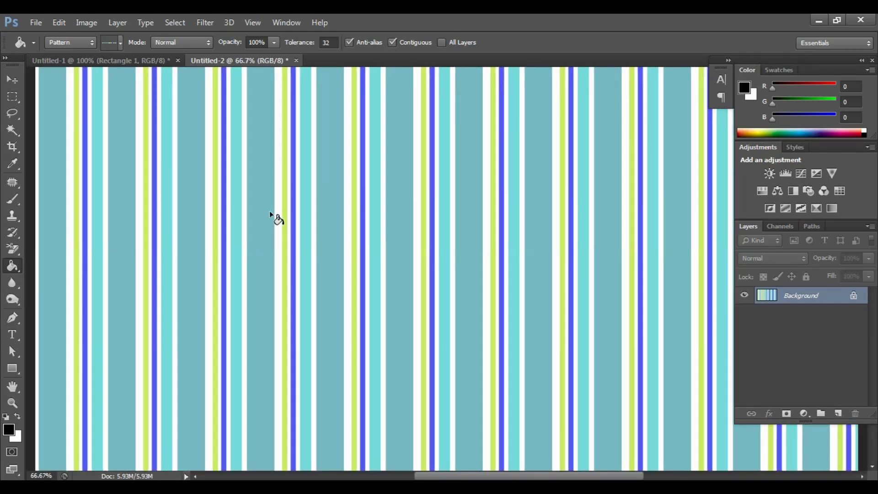
{"action": "key", "text": "ctrl+minus"}
{"action": "key", "text": "ctrl+minus"}
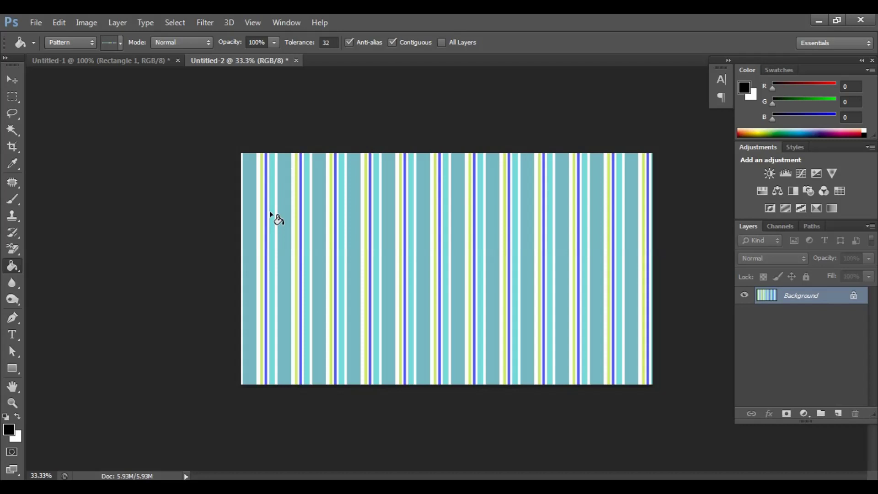
{"action": "key", "text": "ctrl+plus"}
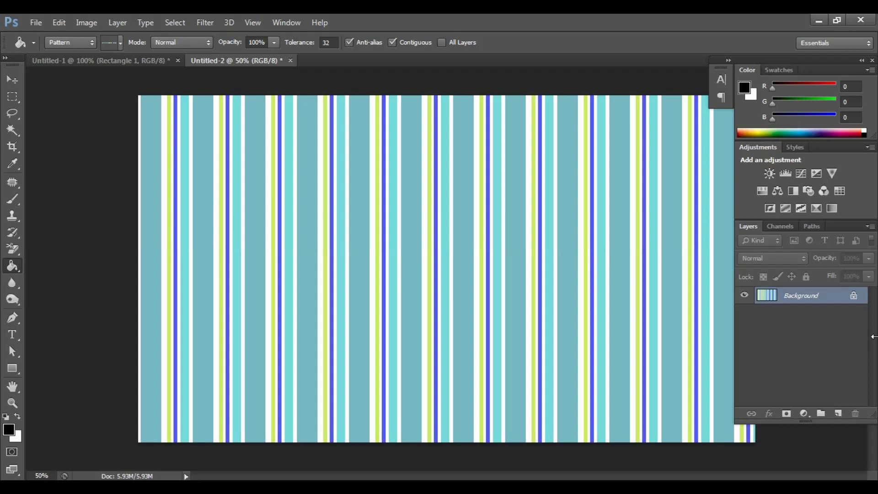
{"action": "key", "text": "ctrl+j"}
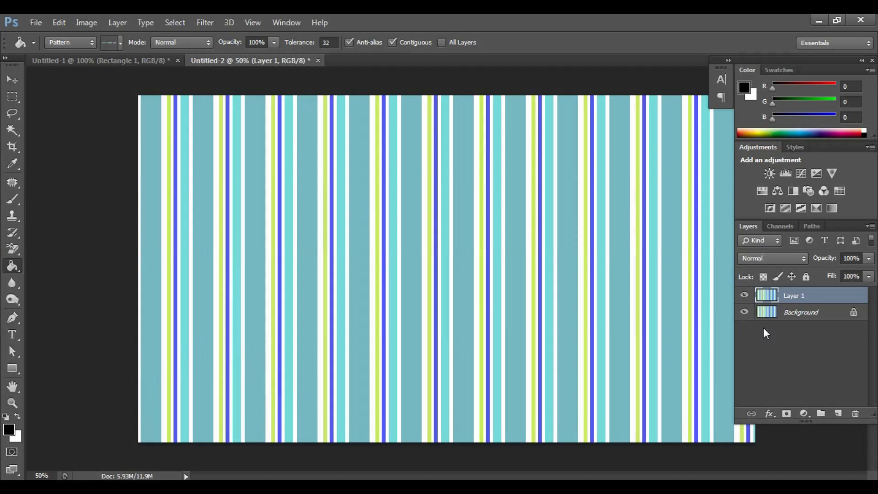
Flip Layer 1 horizontally in Free Transform, giving a width of −100%
{"action": "key", "text": "ctrl+t"}
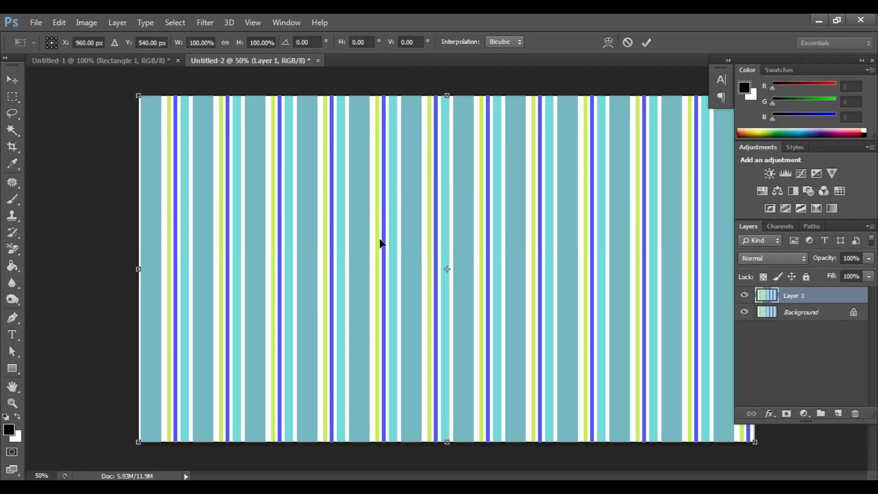
{"action": "right_click", "coordinate": [201, 177]}
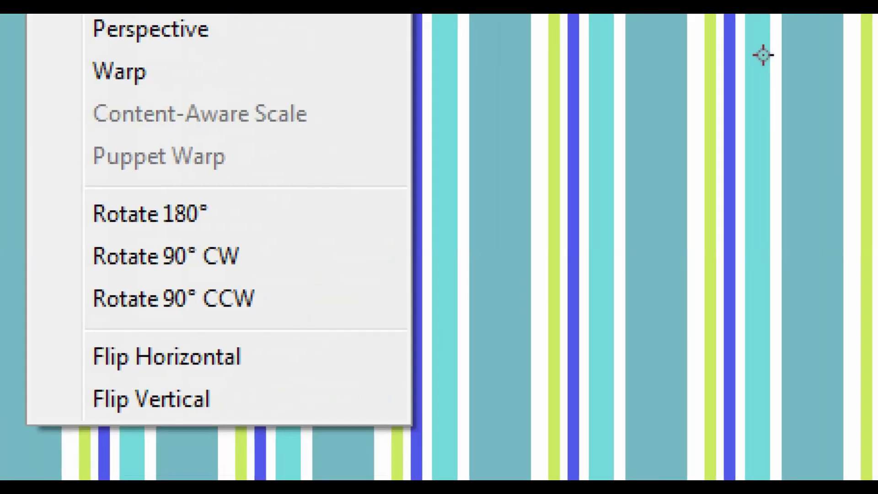
{"action": "left_click", "coordinate": [290, 375]}
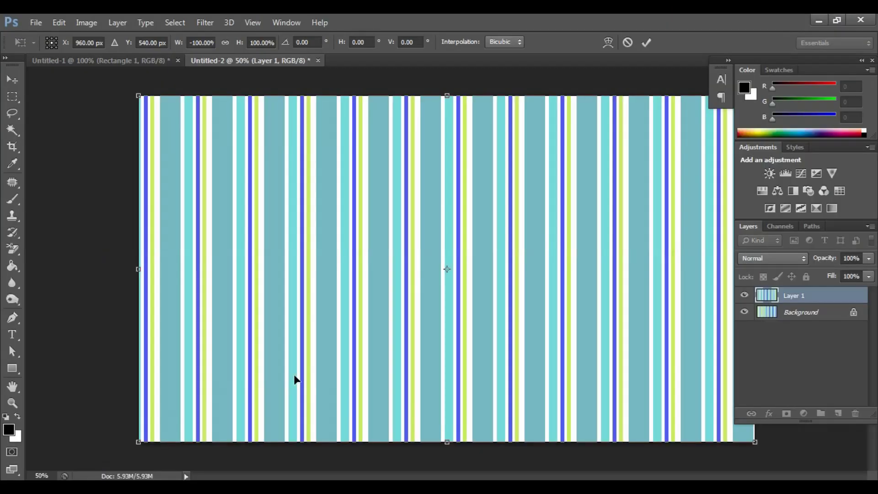
Rotate Layer 1 90° clockwise, stretch it to the canvas's left and right edges, and apply
{"action": "right_click", "coordinate": [311, 280]}
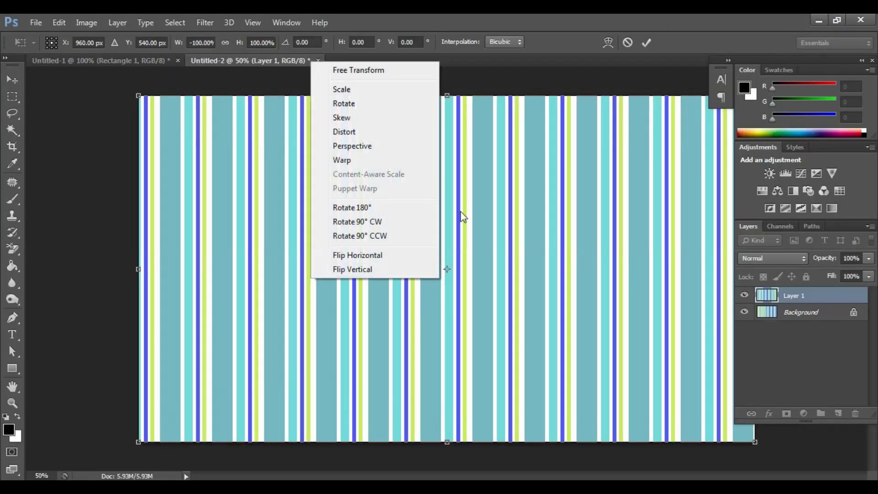
{"action": "left_click", "coordinate": [384, 222]}
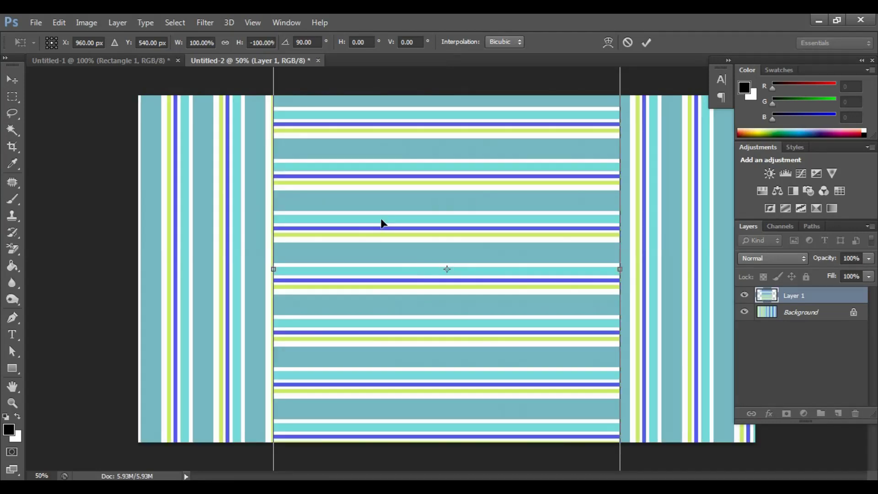
{"action": "key", "text": "ctrl+minus"}
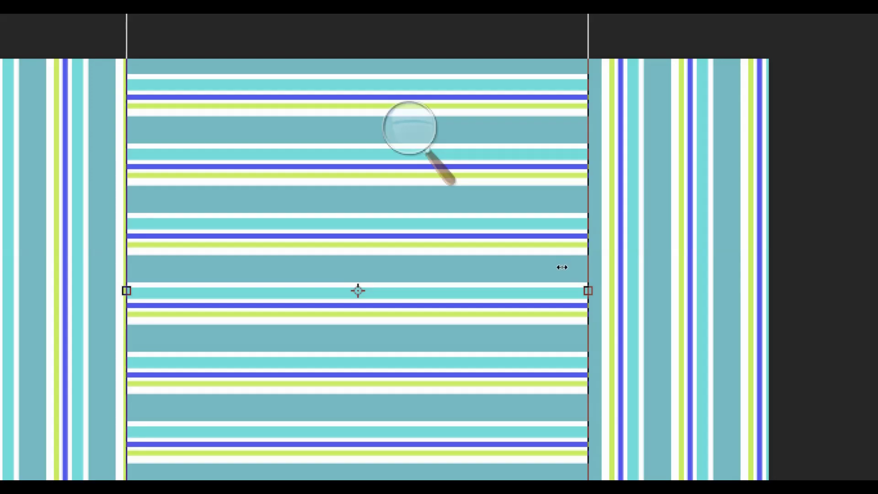
{"action": "left_click_drag", "start_coordinate": [561, 267], "coordinate": [666, 262]}
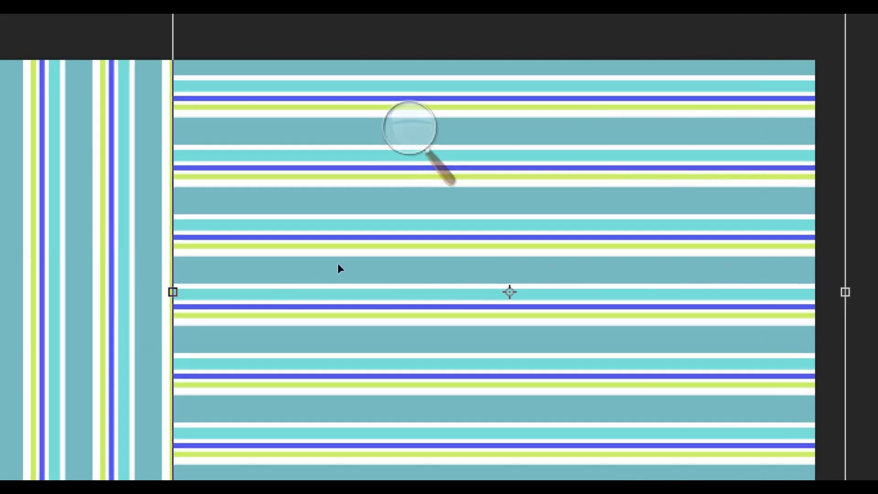
{"action": "left_click_drag", "start_coordinate": [331, 269], "coordinate": [241, 281]}
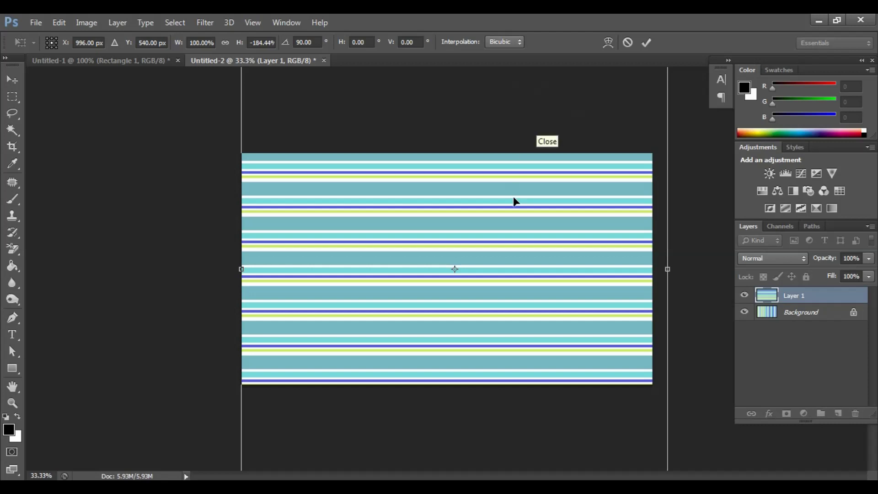
{"action": "key", "text": "g"}
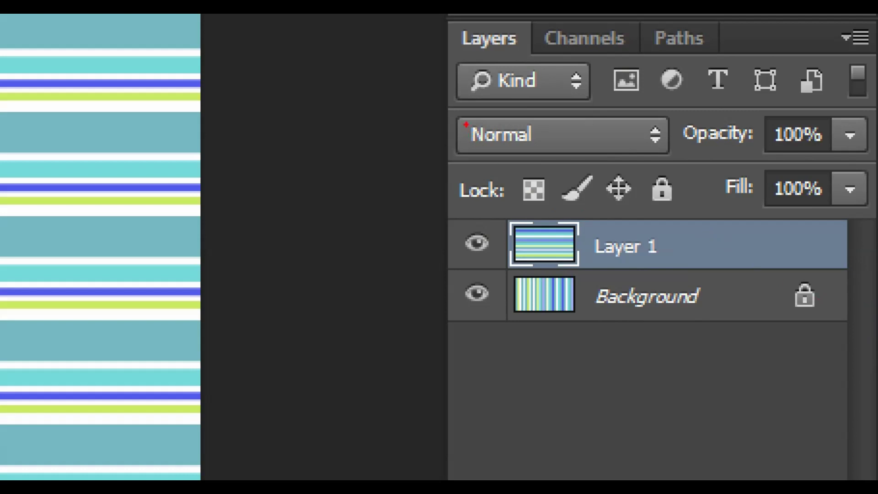
Set Layer 1's blend mode to Multiply so the horizontal and vertical stripes form a plaid
{"action": "left_click", "coordinate": [739, 250]}
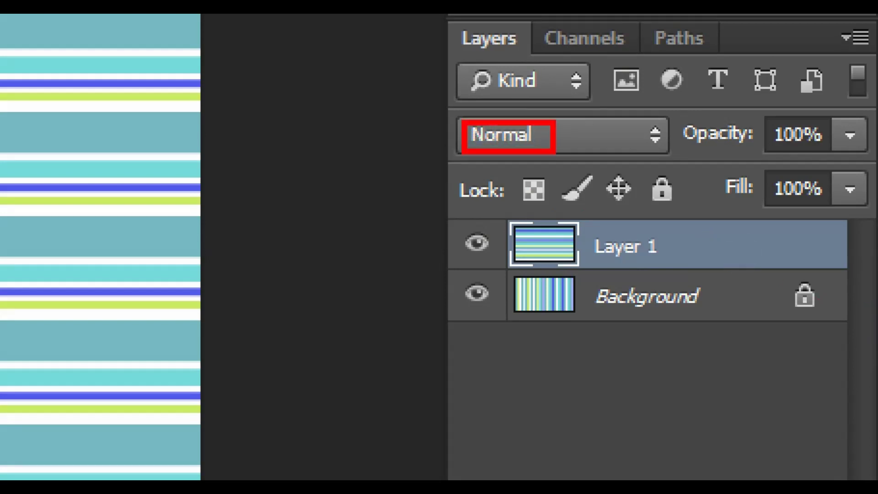
{"action": "left_click", "coordinate": [786, 297]}
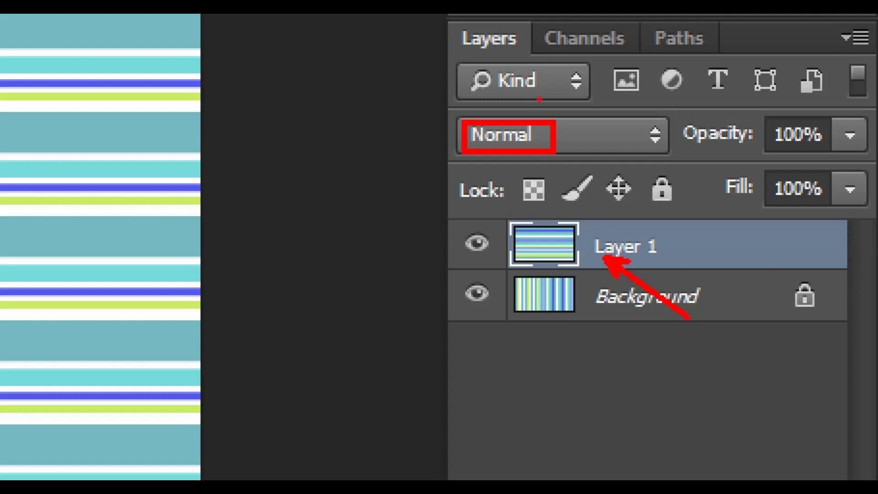
{"action": "left_click", "coordinate": [769, 256]}
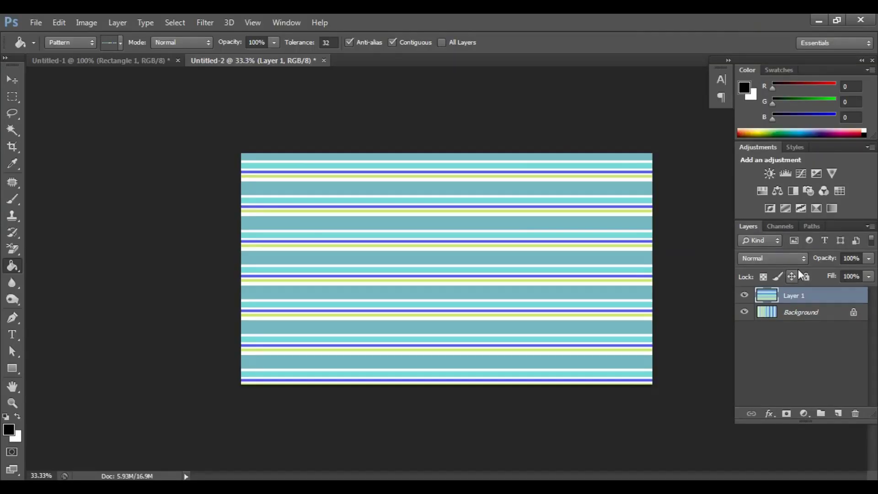
{"action": "left_click", "coordinate": [776, 259]}
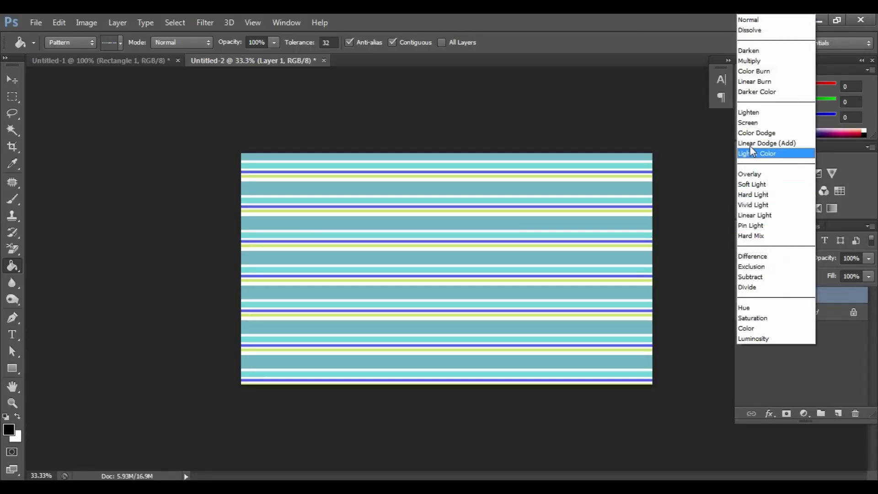
{"action": "left_click", "coordinate": [760, 61]}
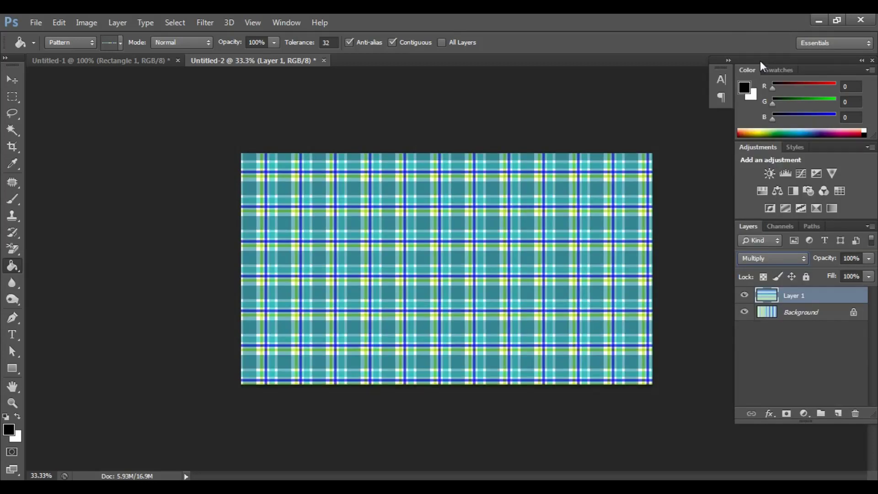
{"action": "key", "text": "ctrl+plus"}
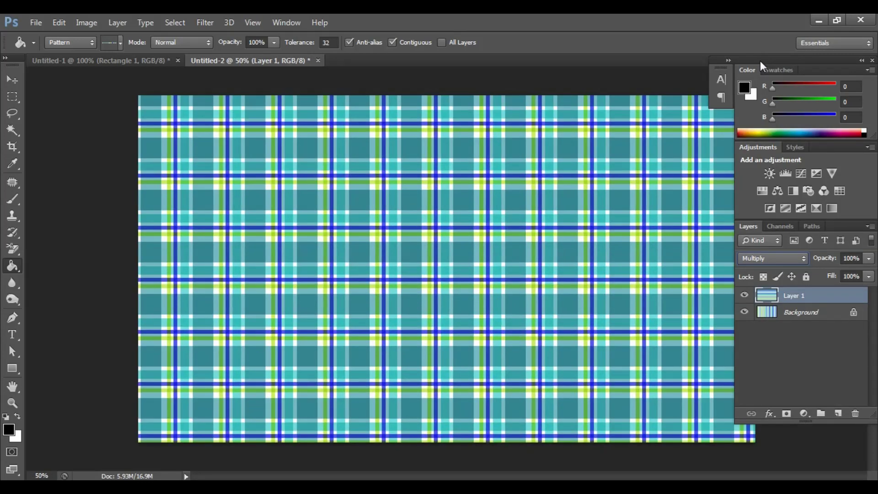